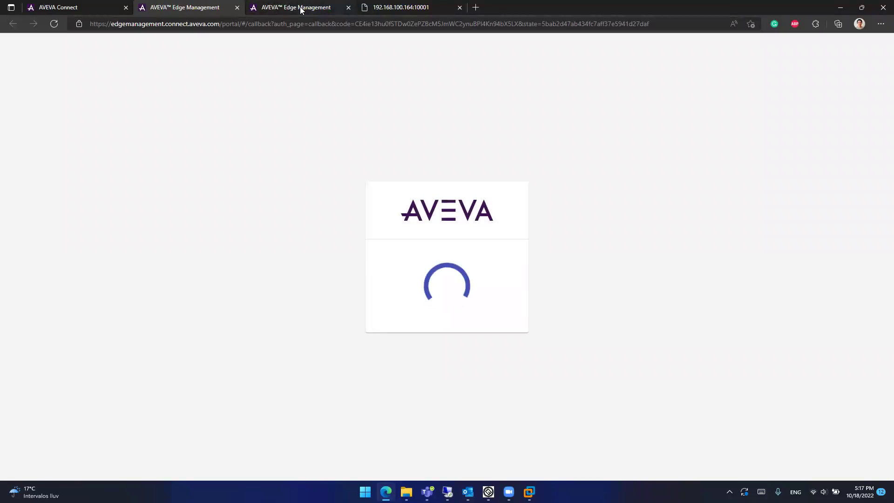
Step: Compare the two Edge Management tabs and close the duplicate third tab
click(200, 8)
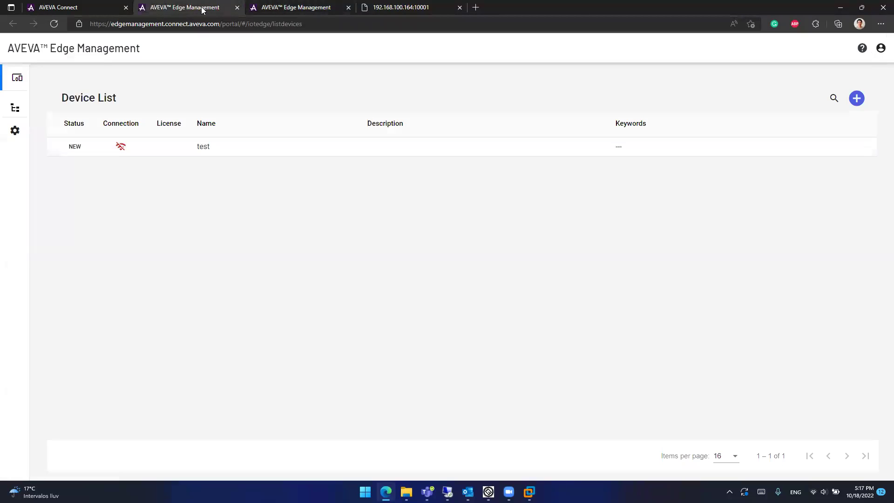
click(298, 8)
click(209, 8)
click(347, 8)
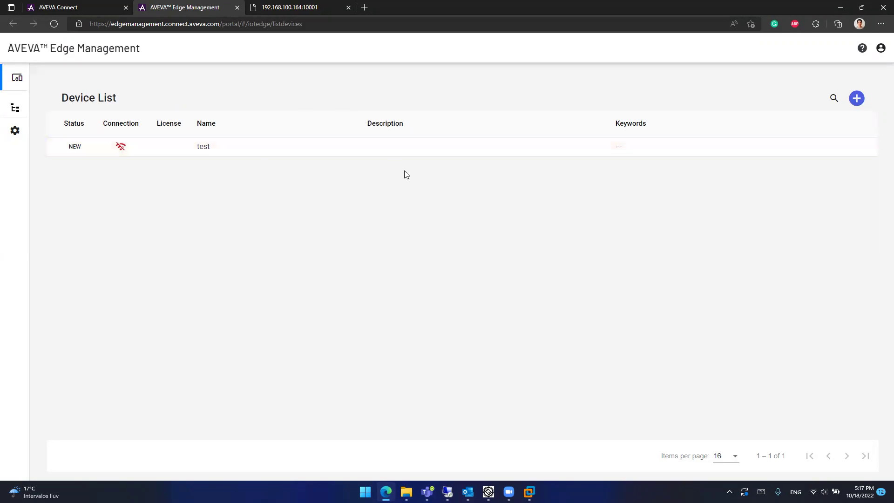
Step: Start a new device and name it MyDevice
click(858, 99)
click(554, 142)
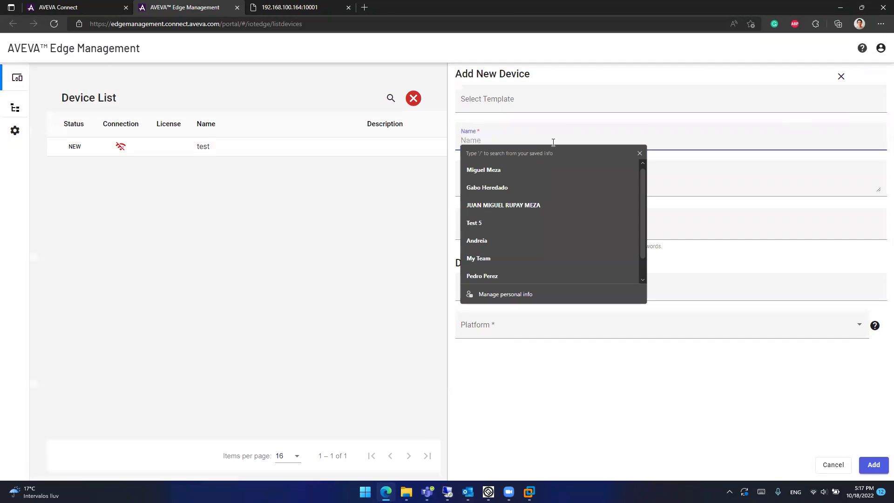
text(My)
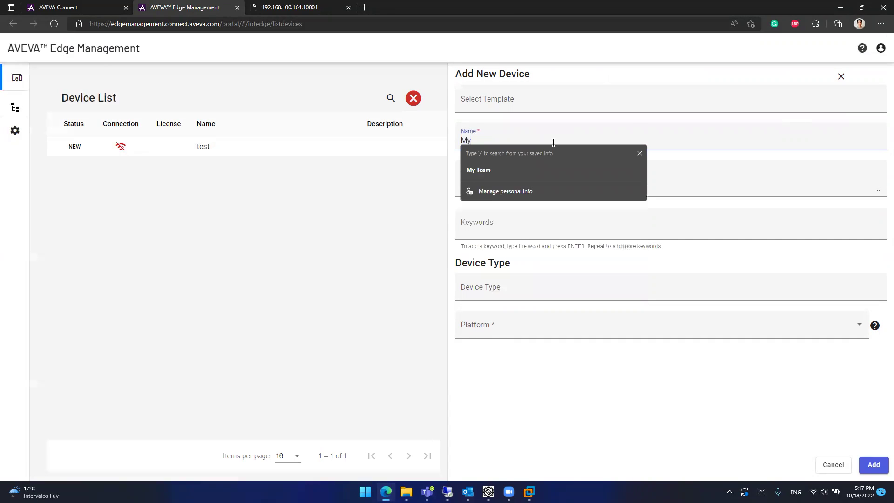
text( Device)
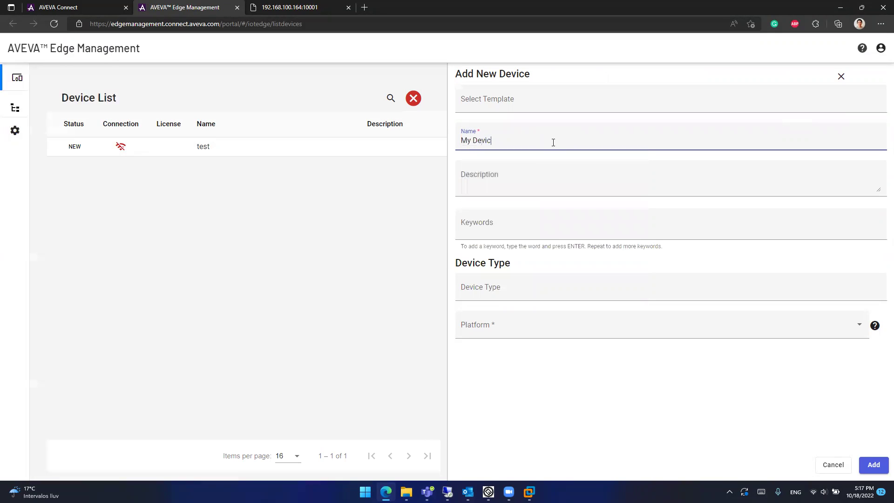
key(BackSpace)
key(BackSpace)
key(BackSpace)
key(BackSpace)
key(BackSpace)
key(BackSpace)
key(BackSpace)
text(Device)
click(577, 194)
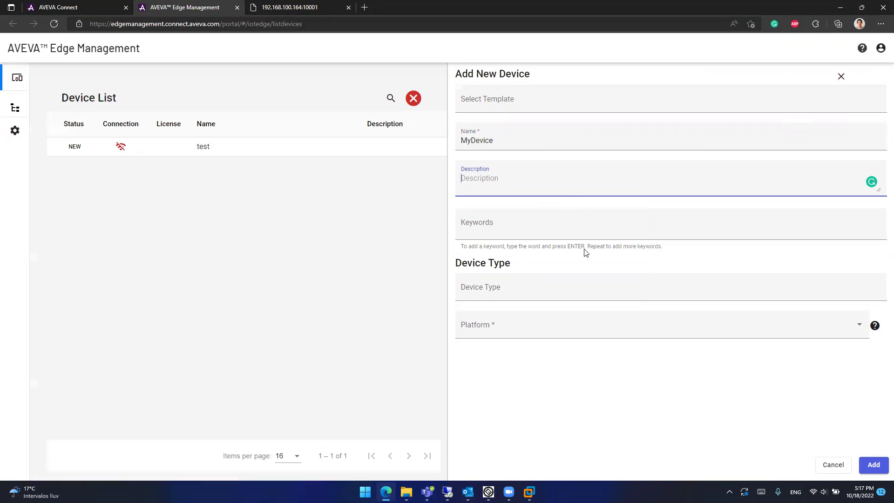
Step: Set platform Windows x64 and version 1809, then add the device
click(563, 323)
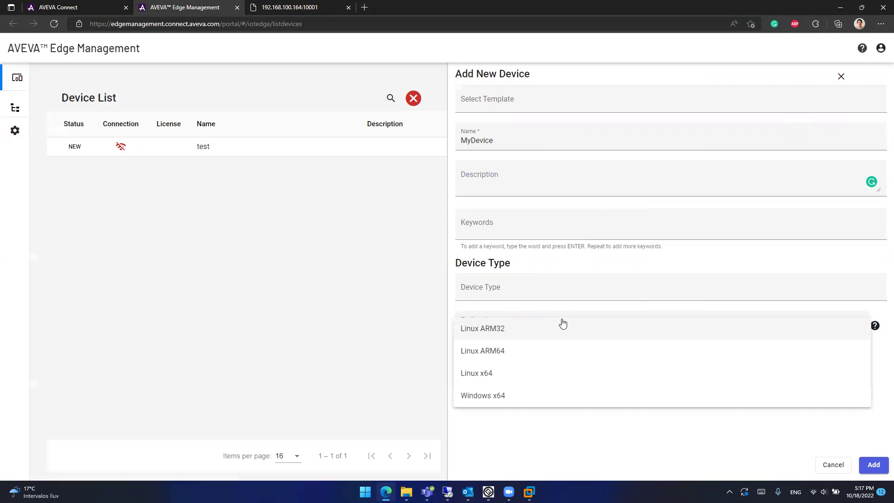
click(535, 395)
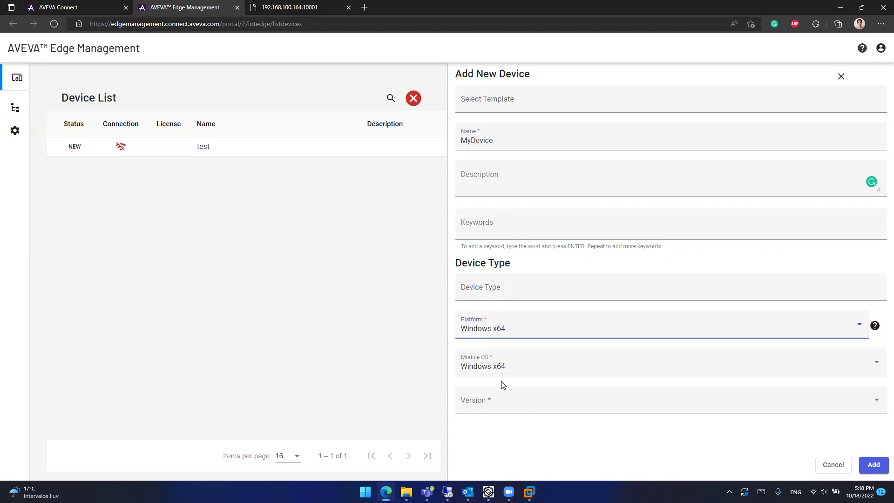
click(511, 403)
click(549, 410)
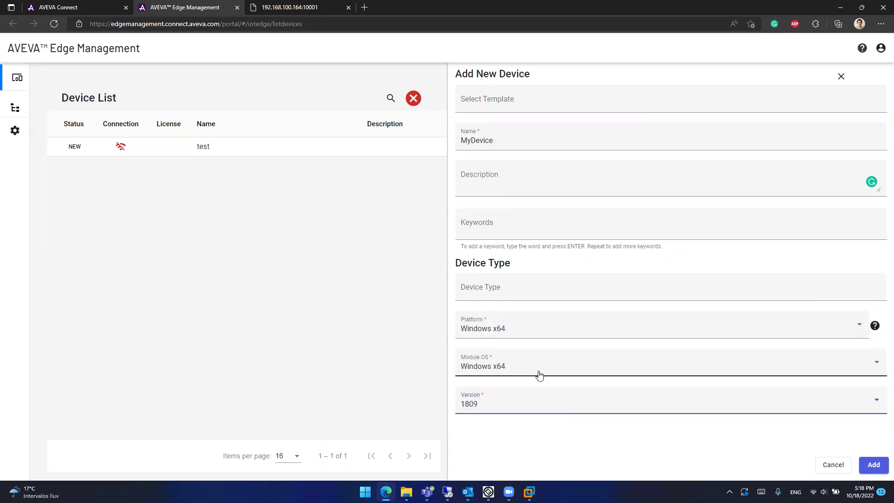
click(880, 471)
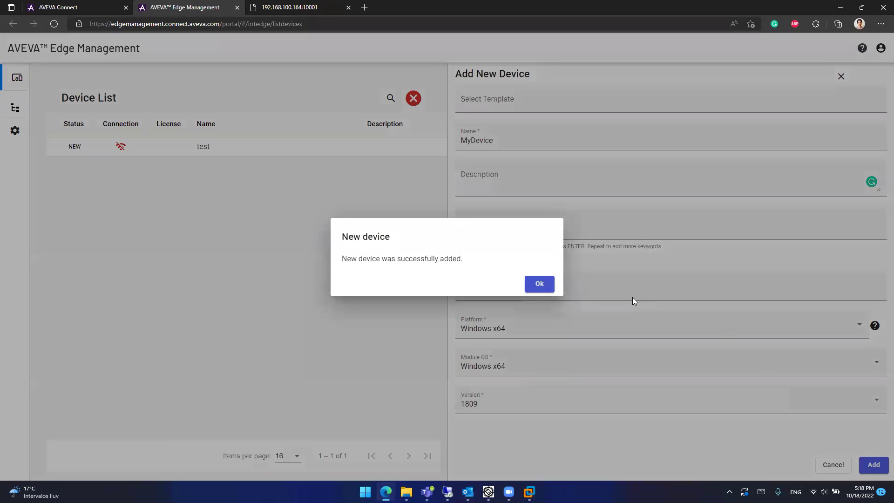
click(539, 284)
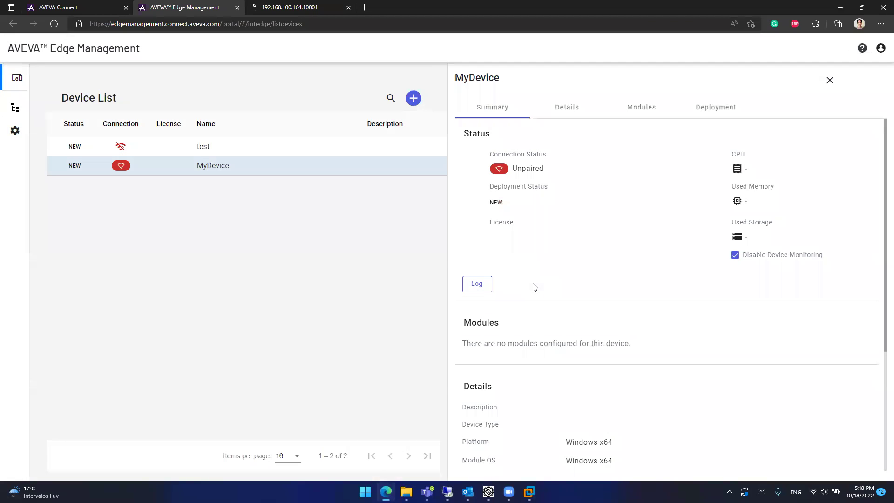
Step: Add the AVEVA Edge SCADA module to MyDevice at version 2020 (v20.0.0.0-210720.1)
click(639, 113)
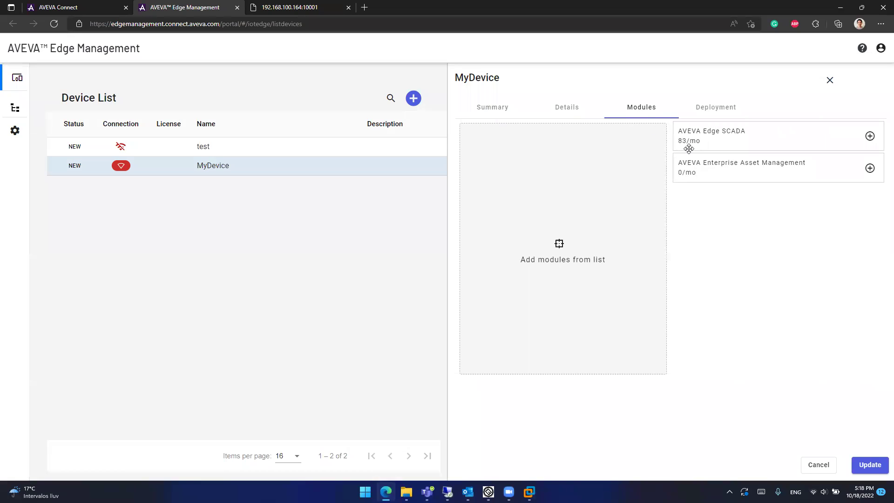
drag(746, 140, 579, 204)
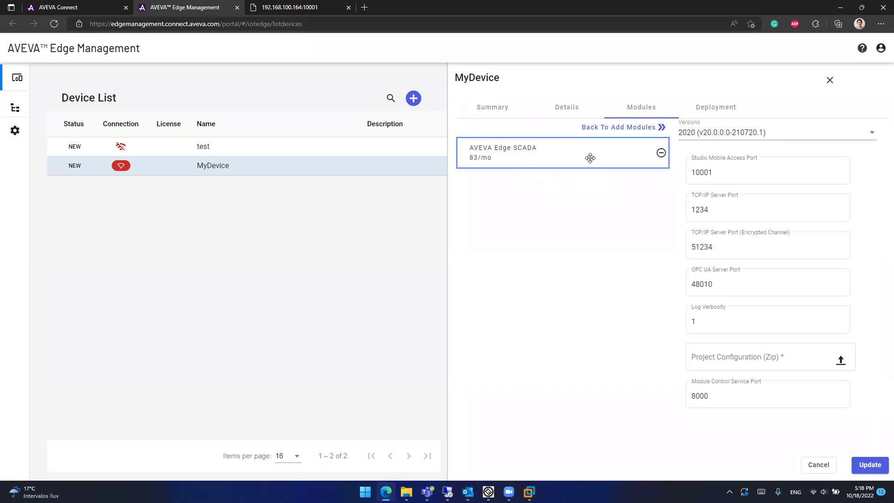
click(799, 135)
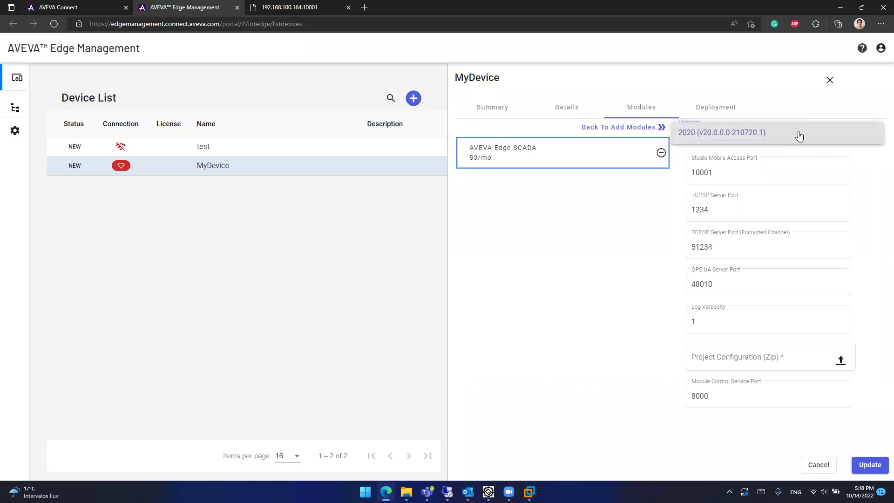
click(799, 135)
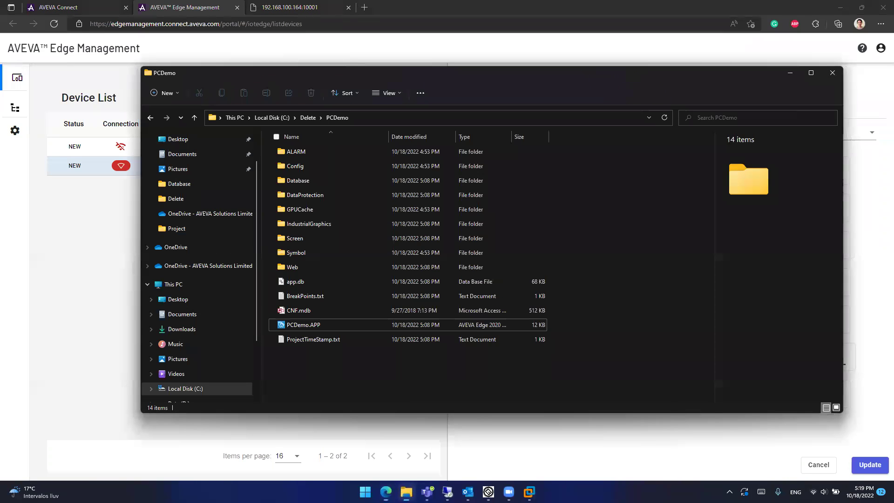
Step: Open C:\Delete\PCDemo and select all of its project files
click(307, 118)
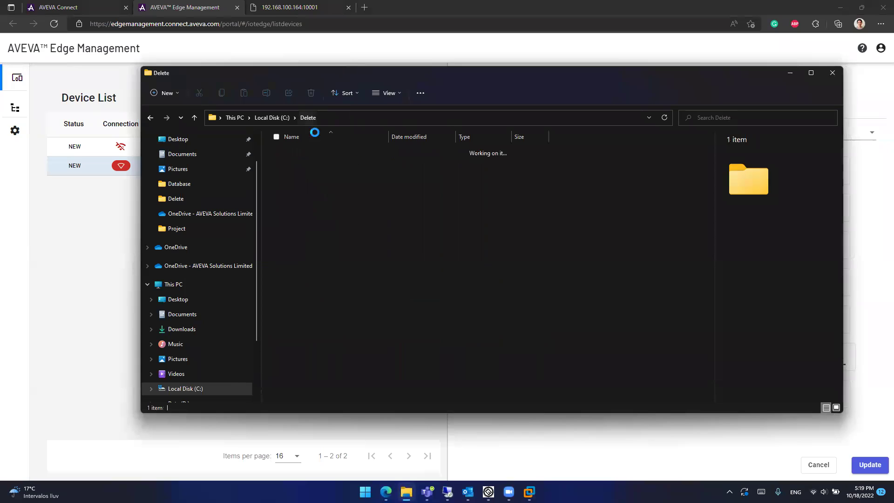
click(296, 154)
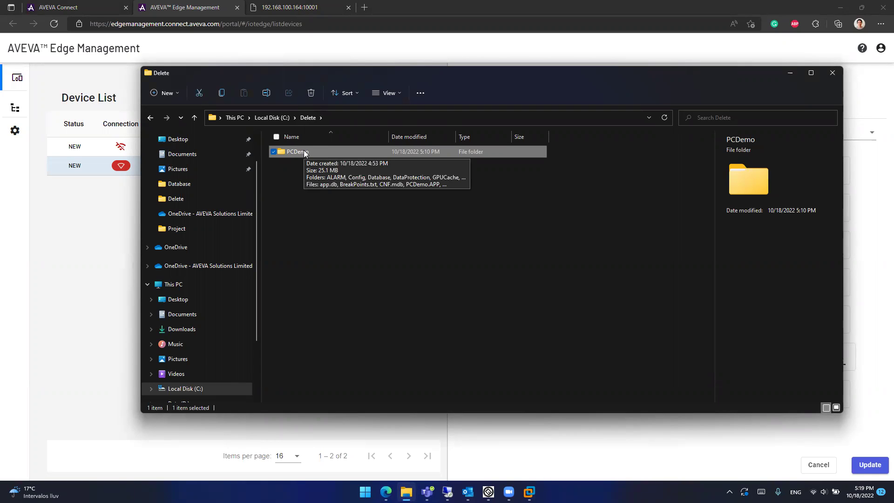
double_click(303, 151)
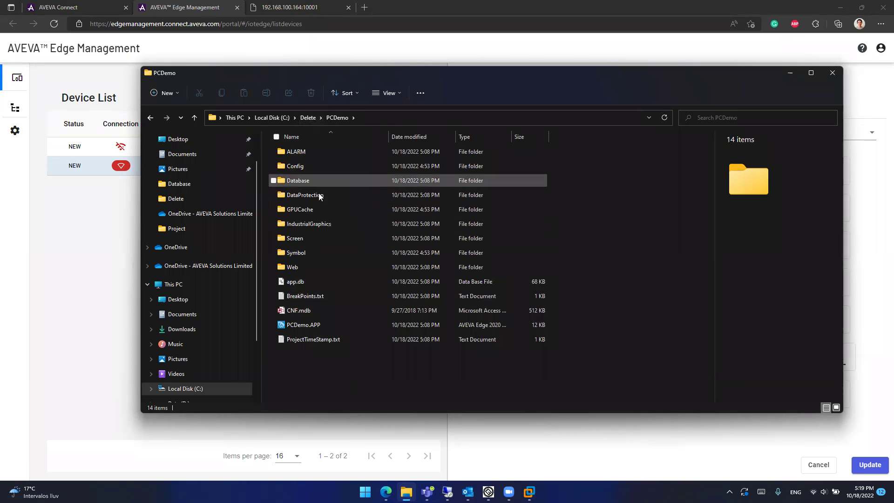
key(ctrl+a)
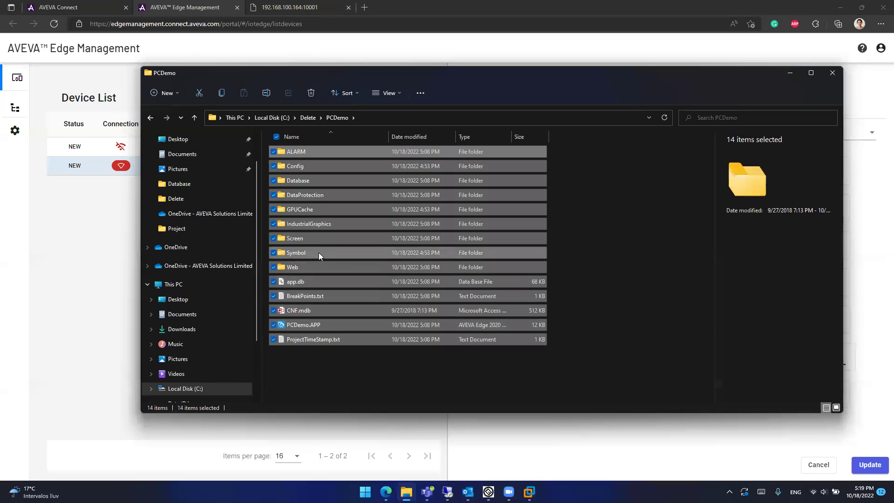
Step: Compress the selected files into a zip named myapp.zip and check its contents
right_click(319, 252)
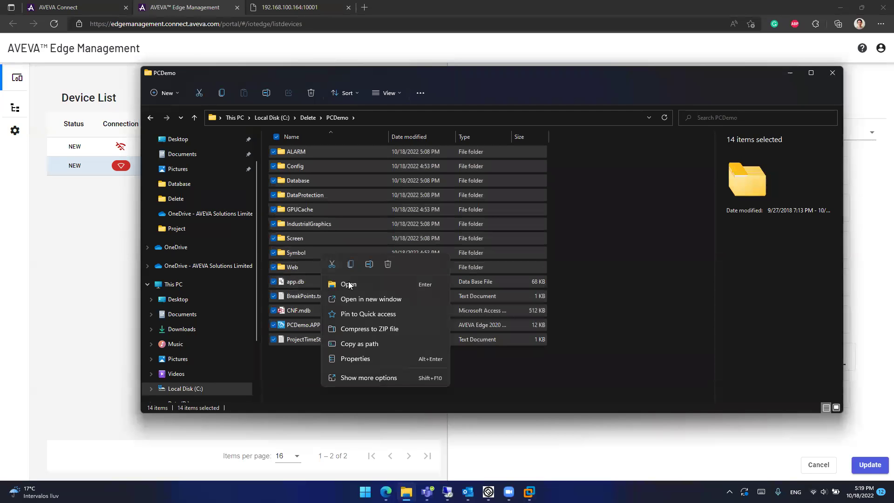
click(380, 375)
mouse_move(475, 297)
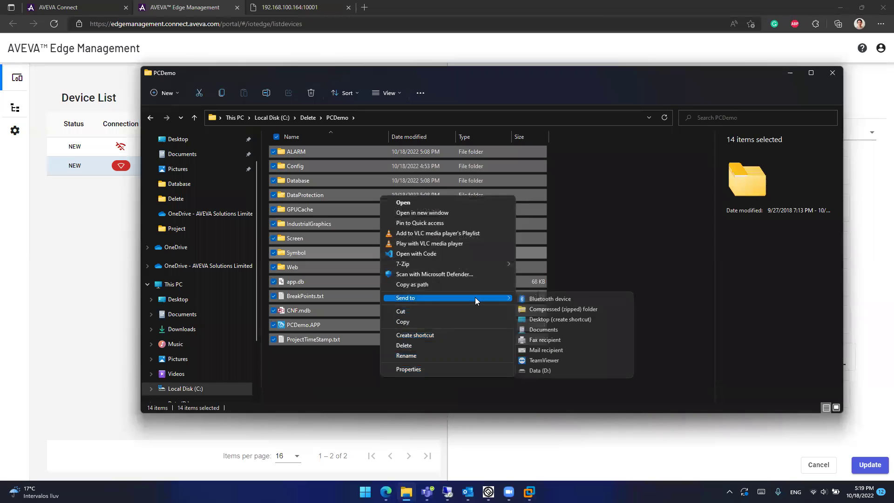
click(555, 311)
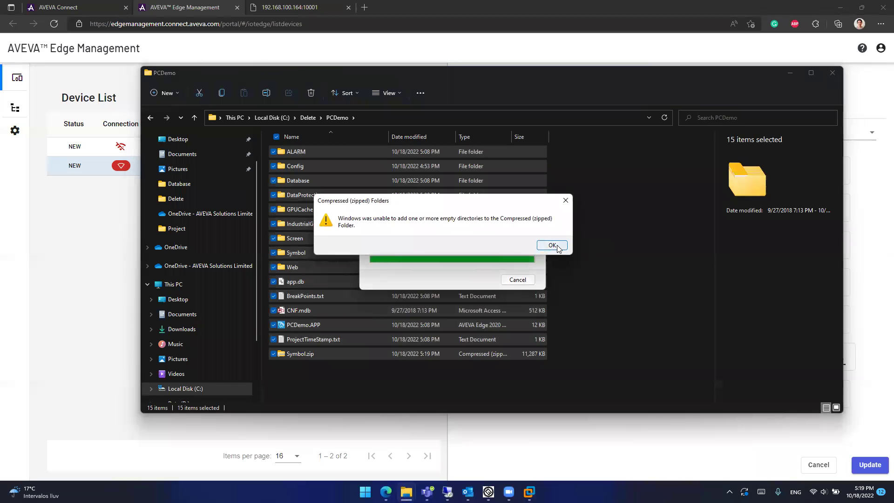
click(556, 245)
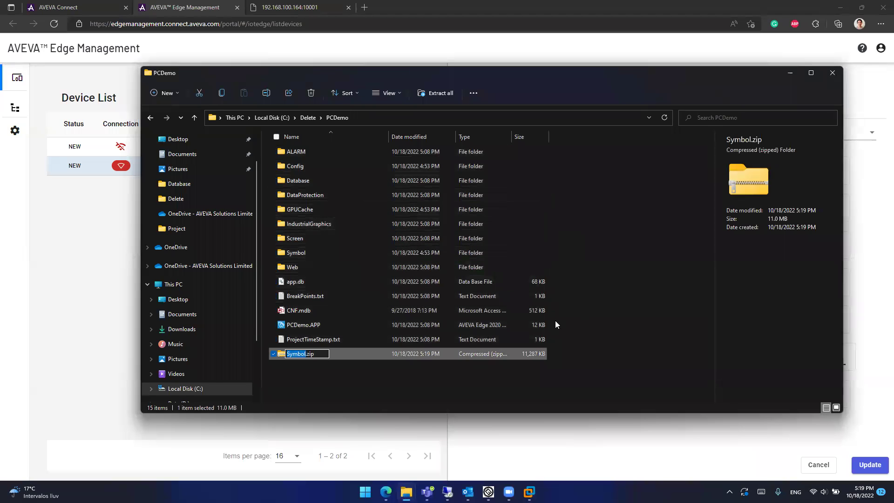
text(myapp)
key(Return)
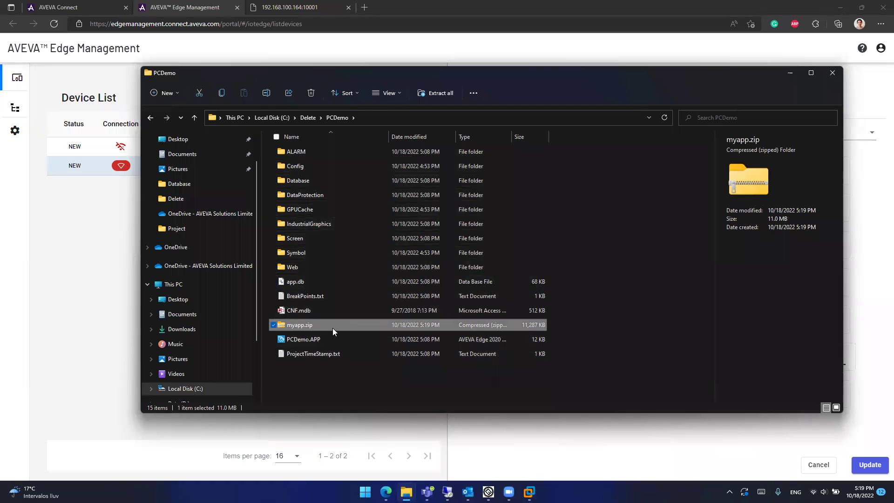
double_click(294, 326)
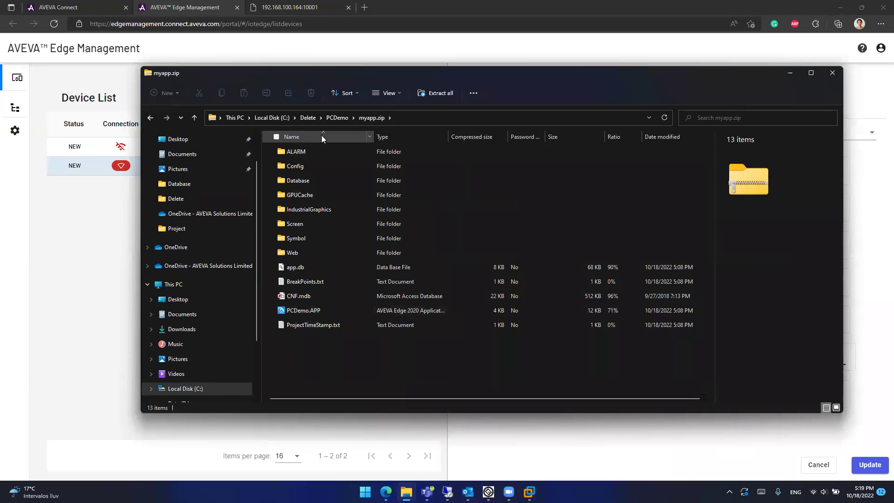
key(alt+Left)
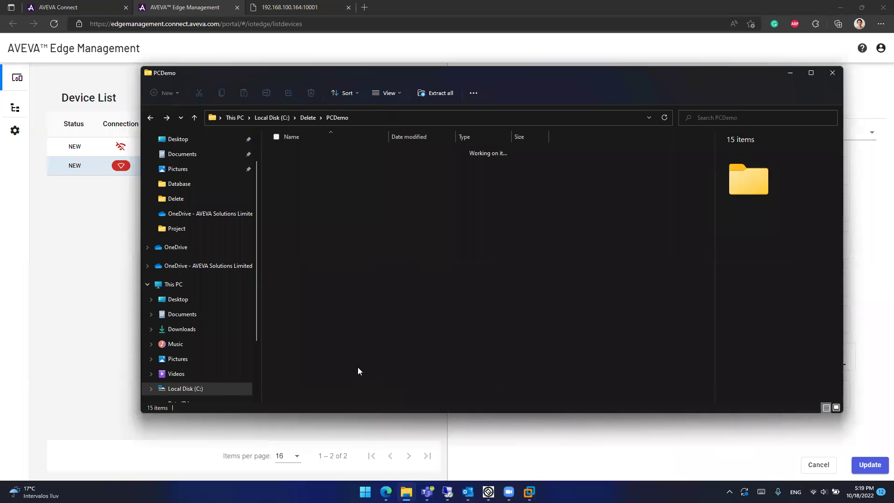
Step: Upload PCDemo\myapp.zip as MyDevice's Project Configuration (Zip) and save the device update
click(791, 73)
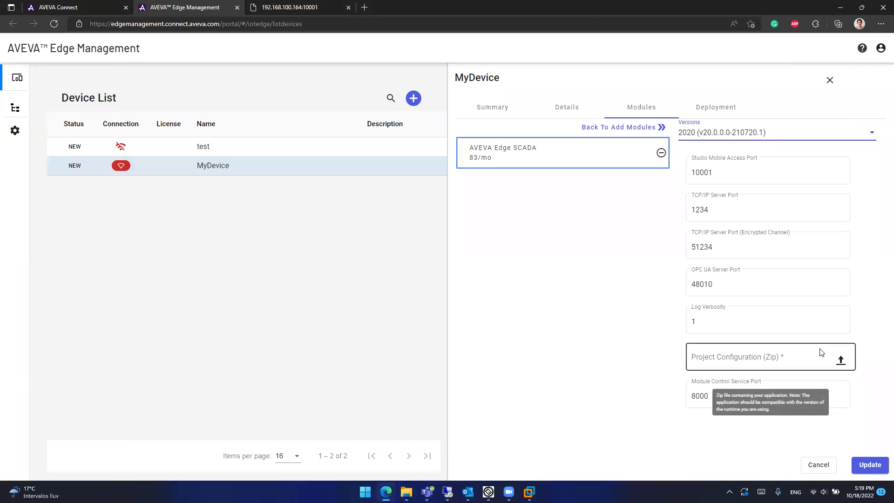
click(842, 362)
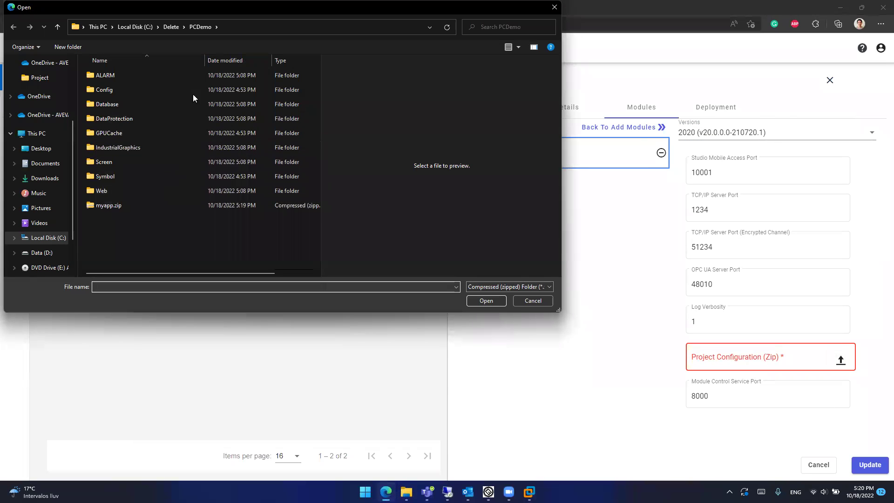
click(167, 26)
double_click(126, 76)
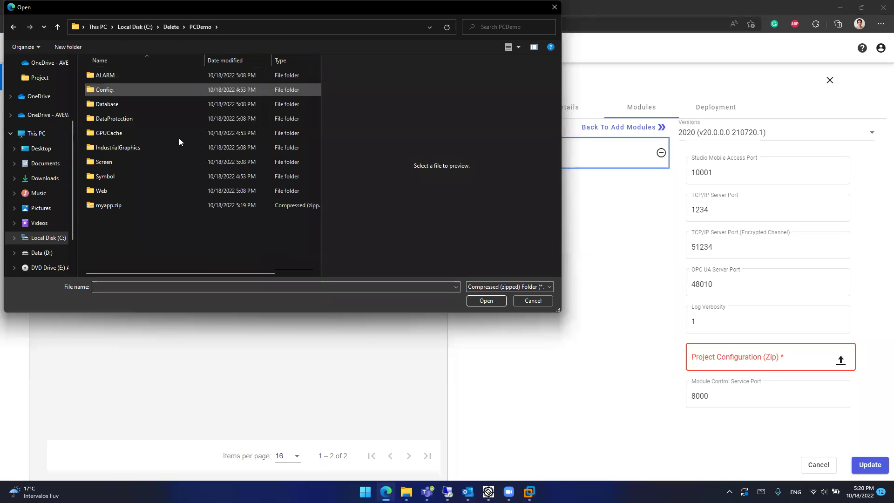
click(113, 206)
double_click(114, 206)
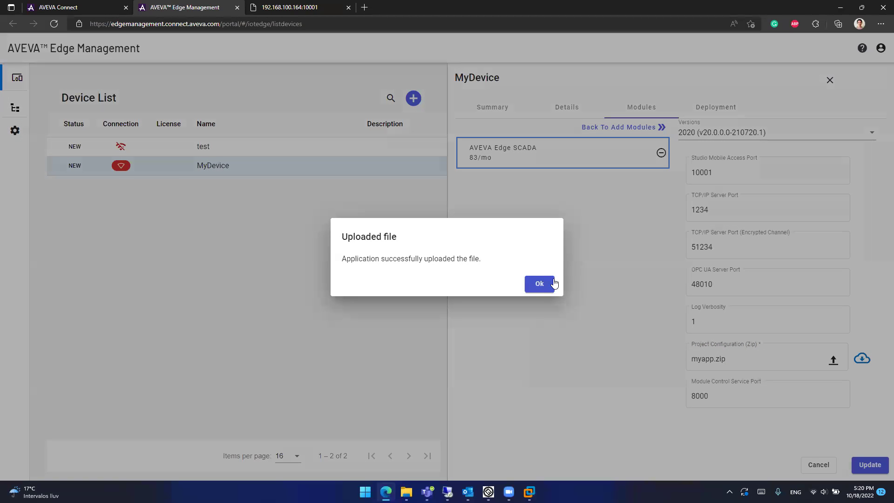
click(546, 284)
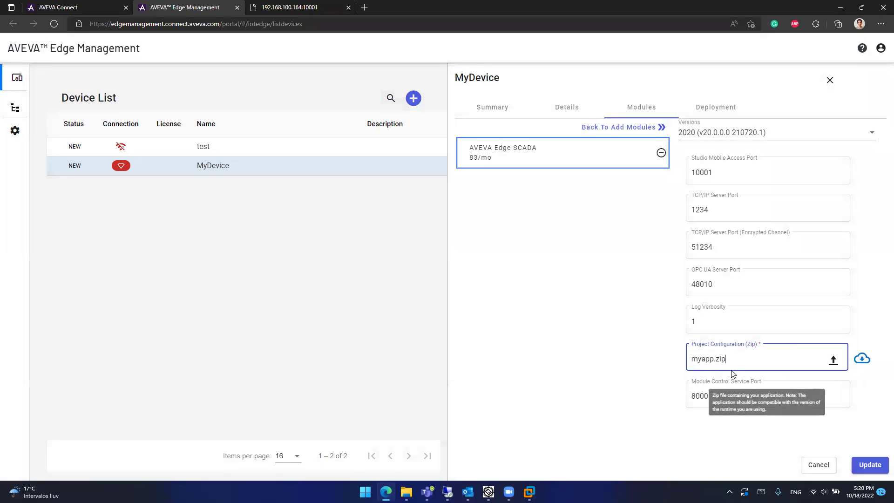
click(869, 465)
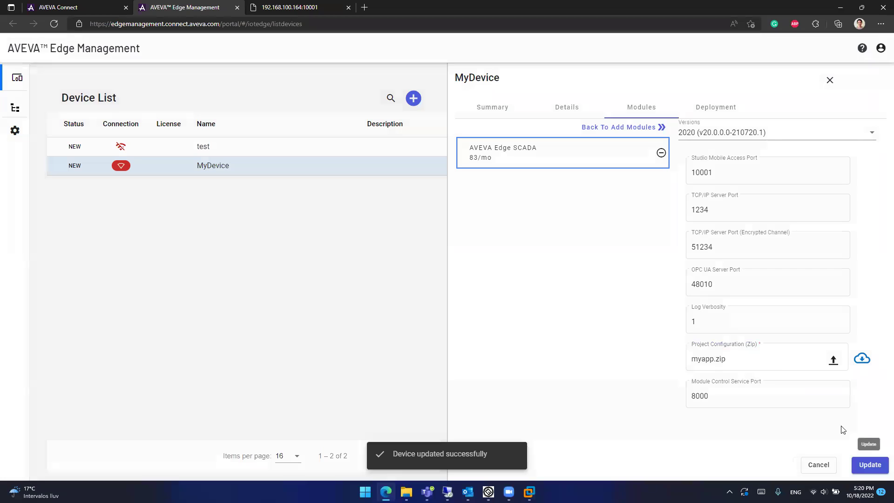
Step: Show MyDevice's Deployment tab listing AVEVA Edge SCADA at 83 credits/month
click(705, 115)
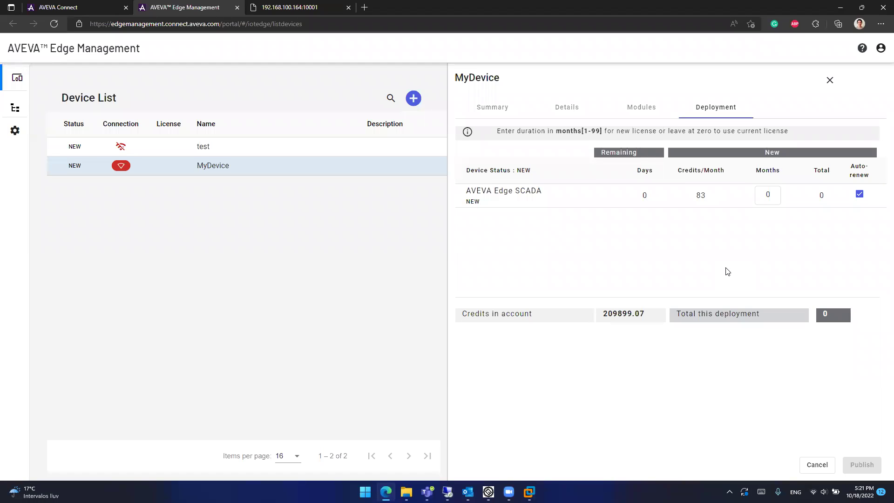
Step: Set the SCADA licence duration to 1 month and turn off auto-renew
click(770, 194)
key(BackSpace)
text(1)
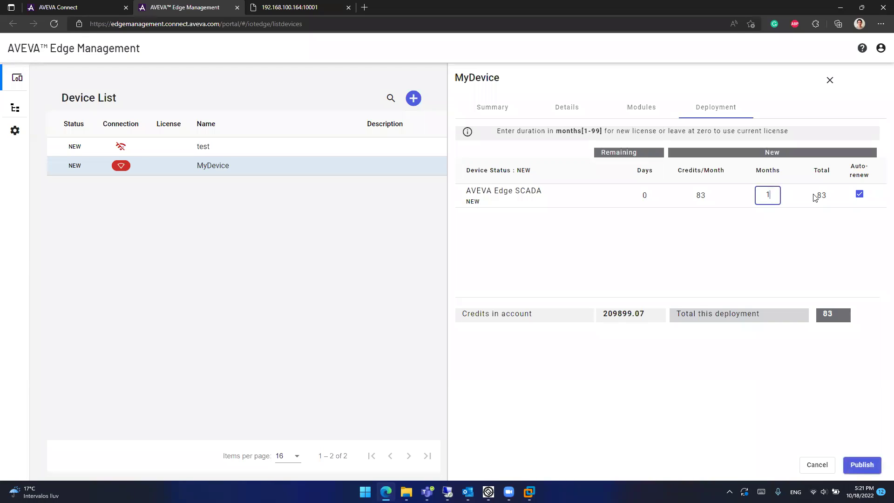
double_click(772, 193)
text(12)
click(811, 241)
double_click(776, 198)
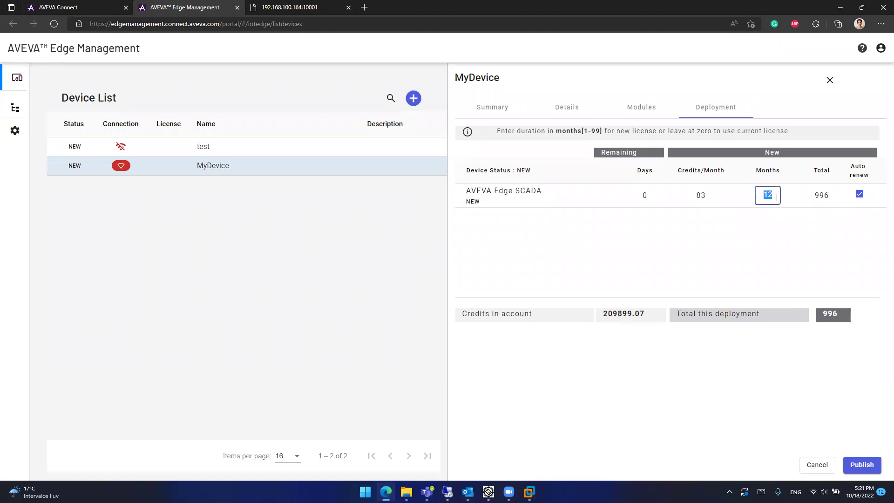
text(1)
click(860, 195)
double_click(821, 196)
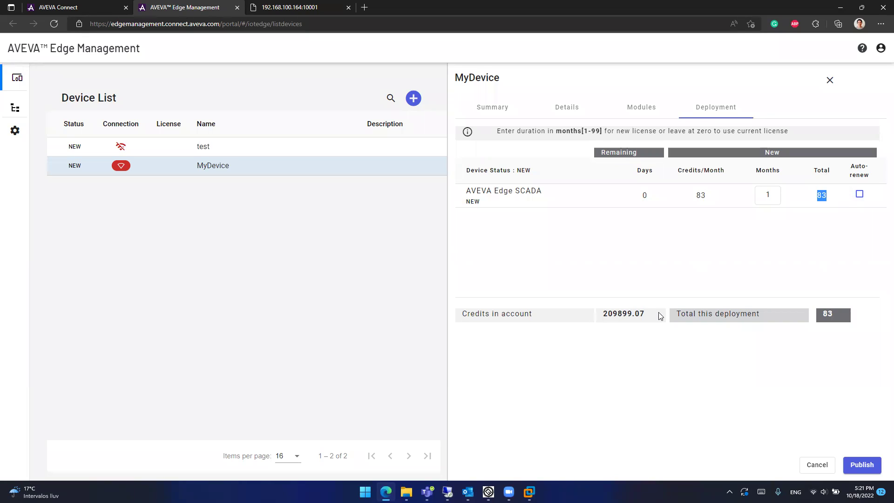
click(819, 210)
Step: Publish the module deployment and acknowledge the confirmation dialogs
click(862, 465)
click(536, 289)
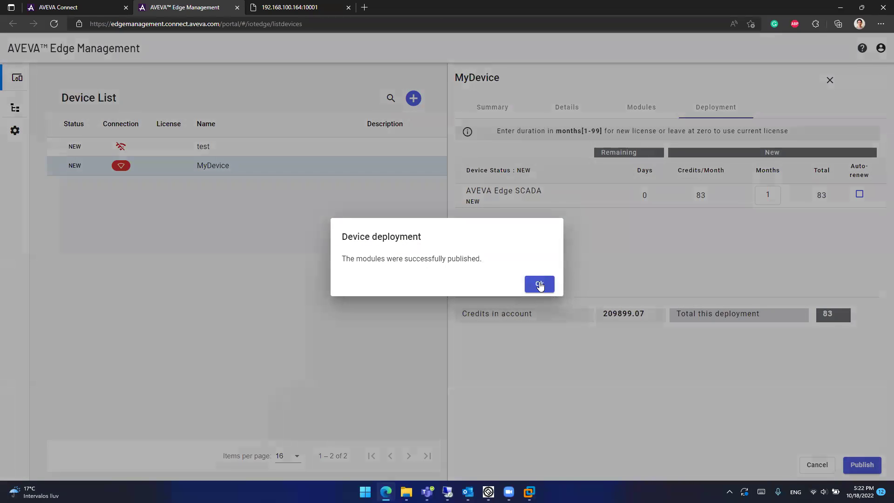
click(539, 282)
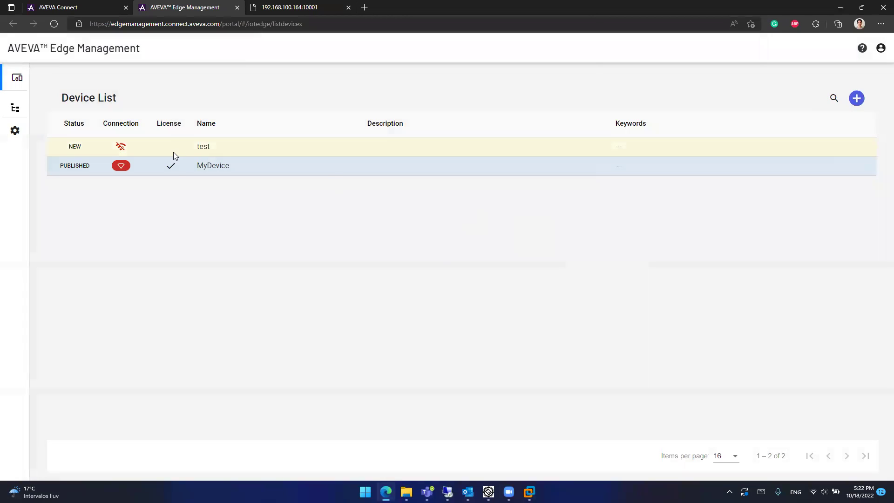
click(207, 174)
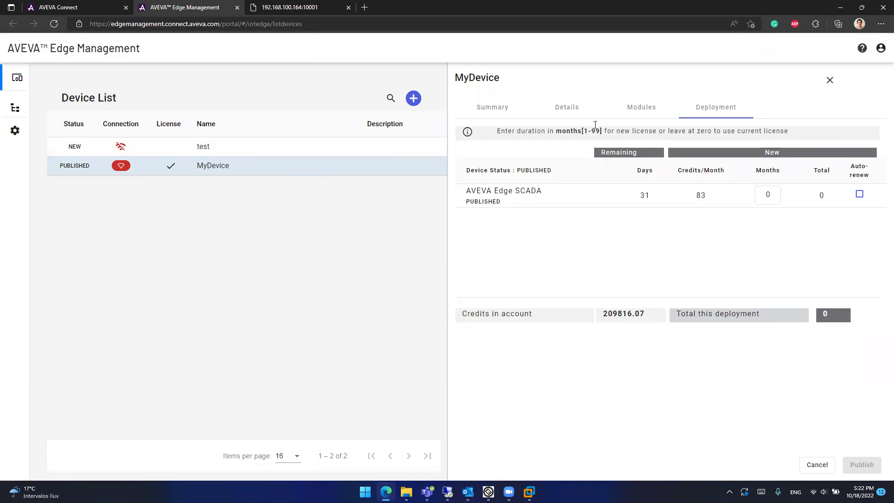
click(829, 80)
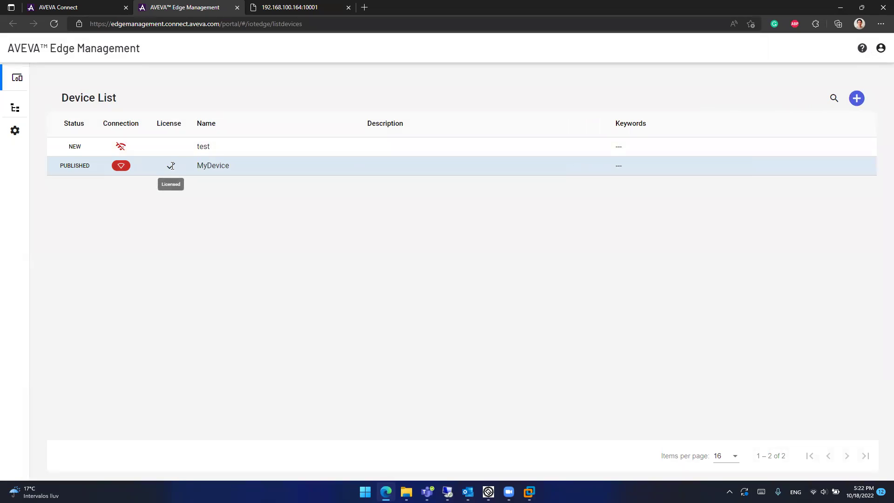
Step: Open MyDevice's details and briefly check the Windows 10 LTSC virtual machine
click(141, 164)
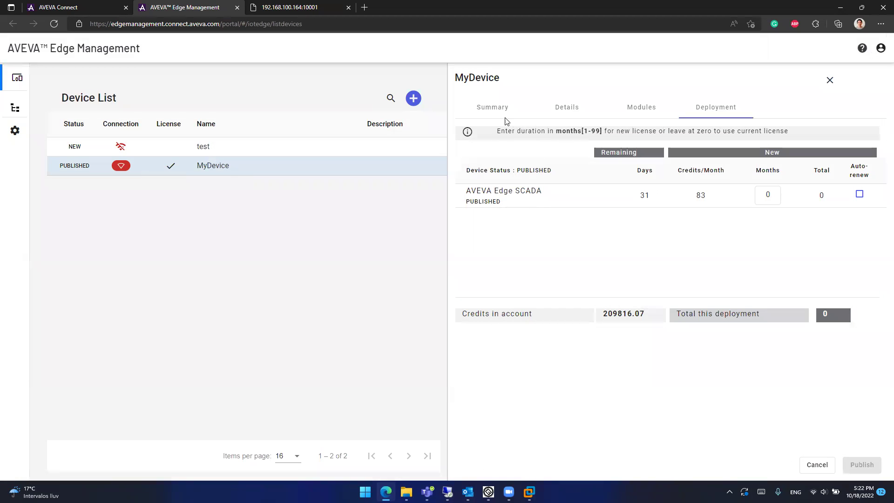
mouse_move(536, 484)
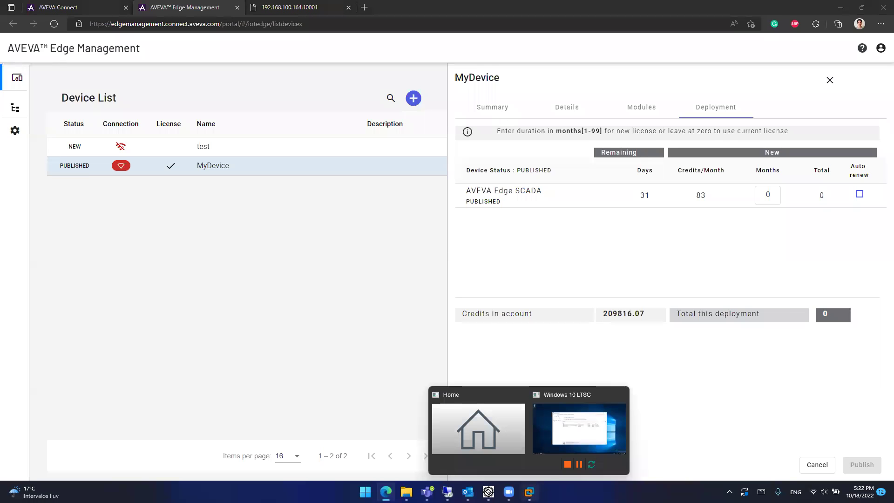
click(579, 421)
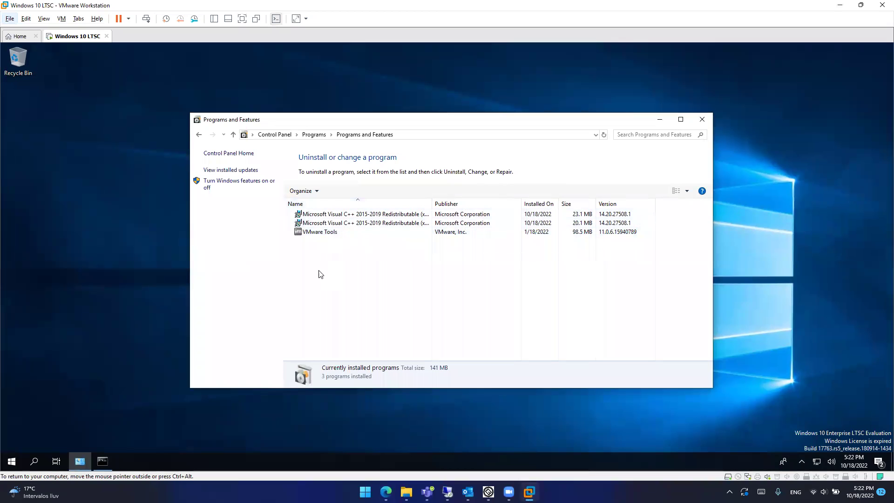
click(838, 5)
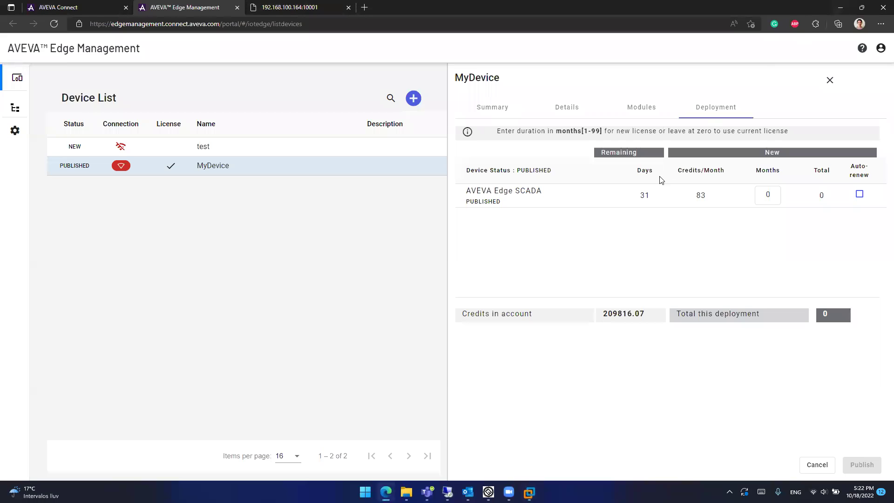
Step: Generate and copy MyDevice's pairing command, then bring up the Windows 10 LTSC VM
click(492, 107)
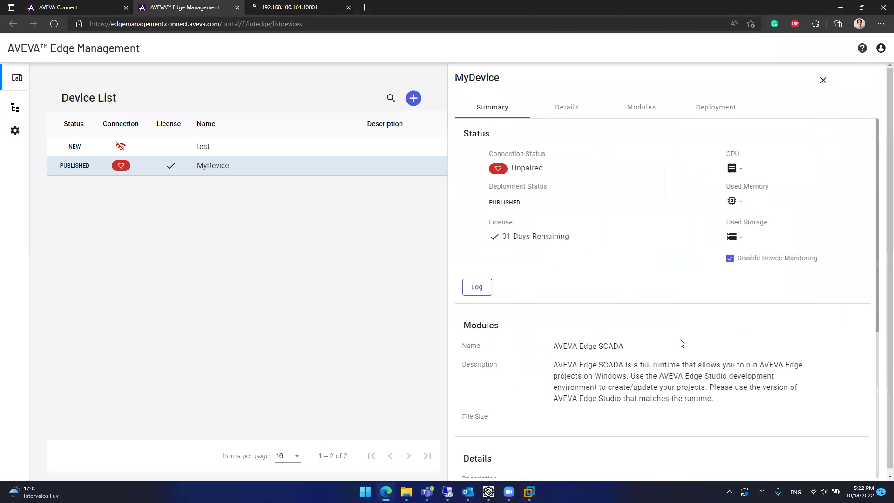
scroll(681, 342, down, 5)
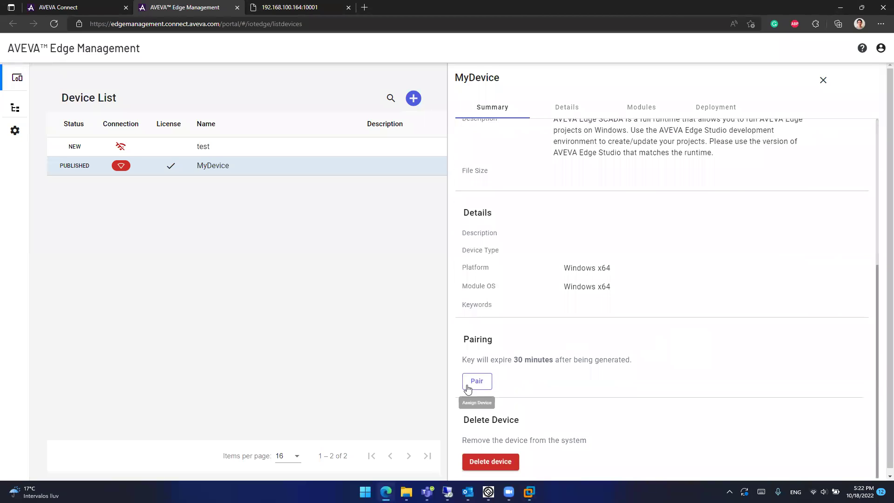
click(470, 385)
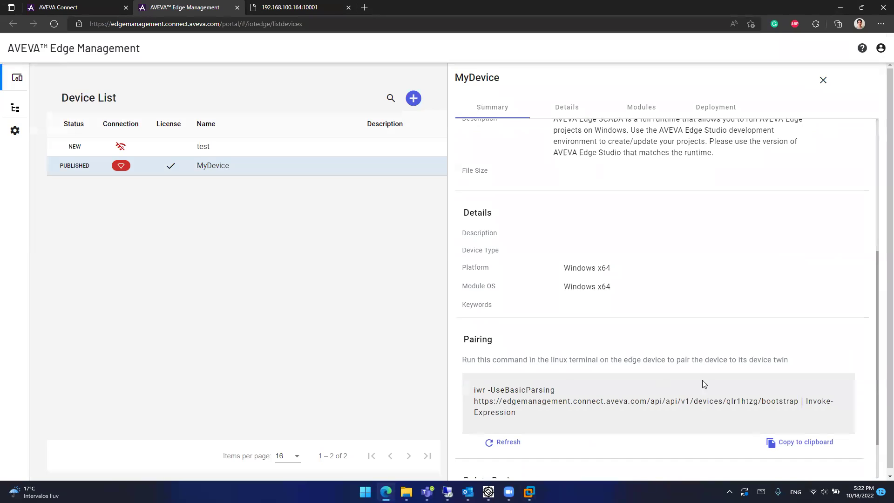
scroll(707, 384, down, 2)
click(796, 377)
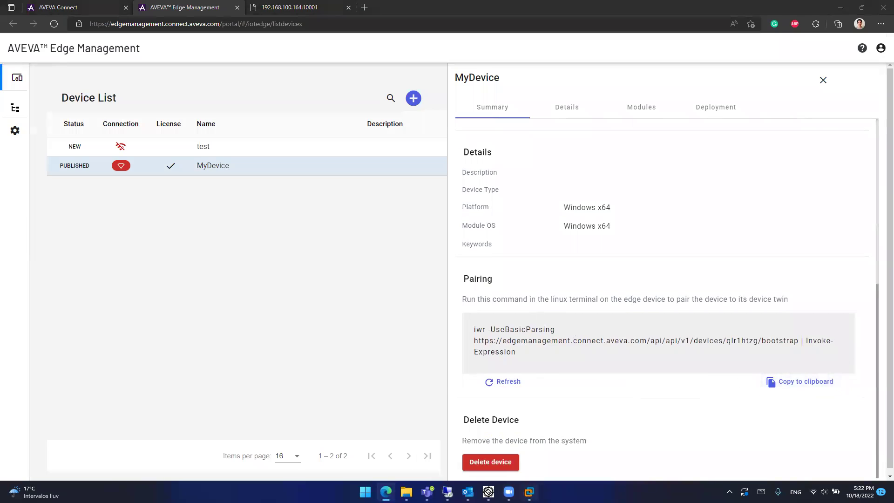
mouse_move(530, 491)
click(595, 404)
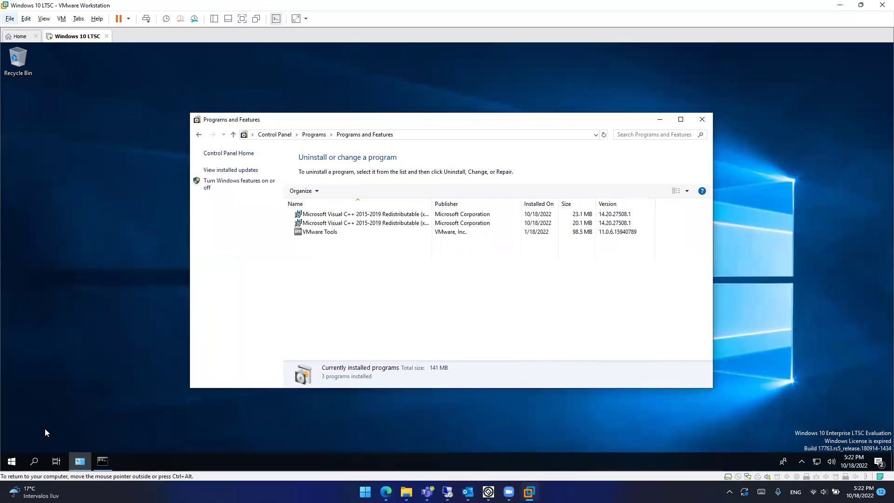
Step: Run the pasted pairing command in an administrator PowerShell in the VM, then return to Edge
click(11, 461)
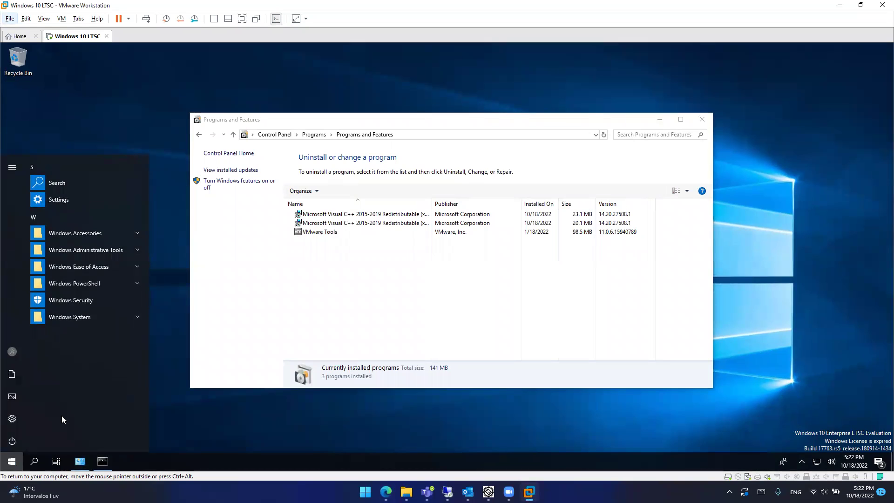
text(powershe)
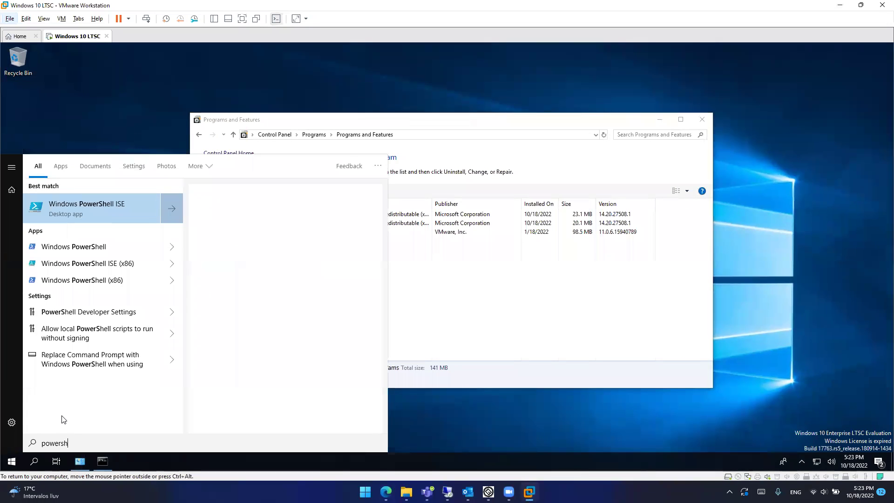
click(240, 300)
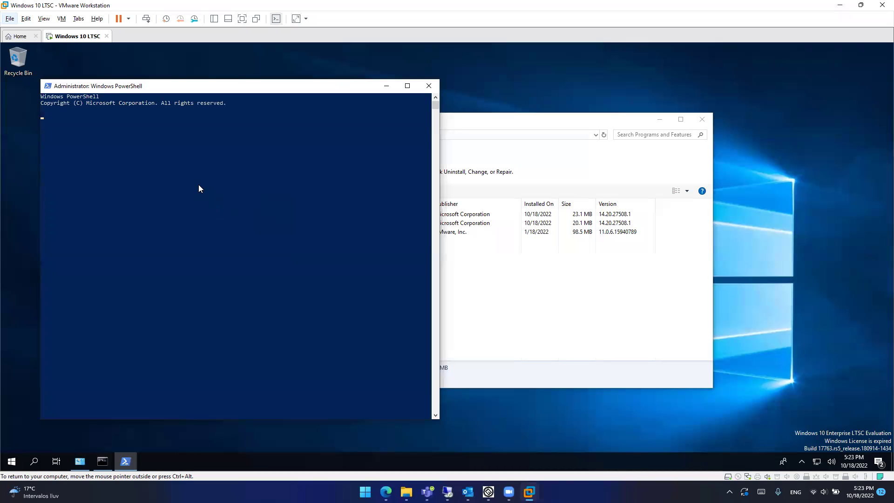
key(ctrl+v)
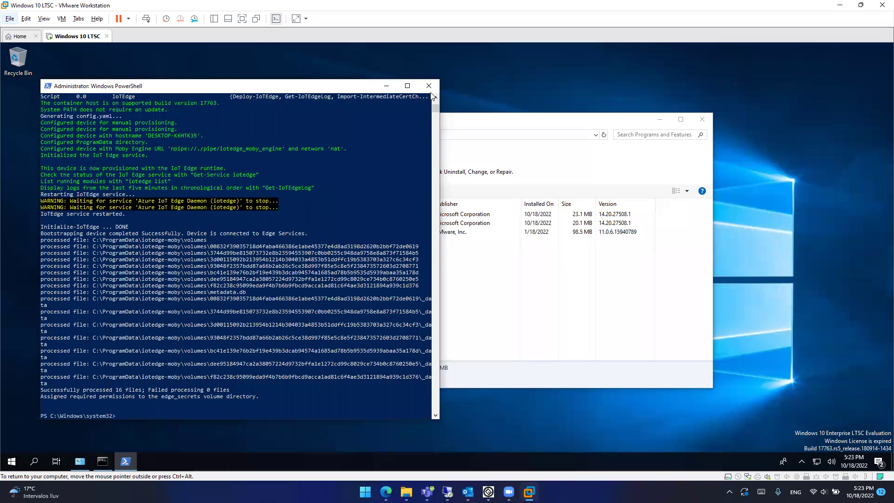
click(428, 89)
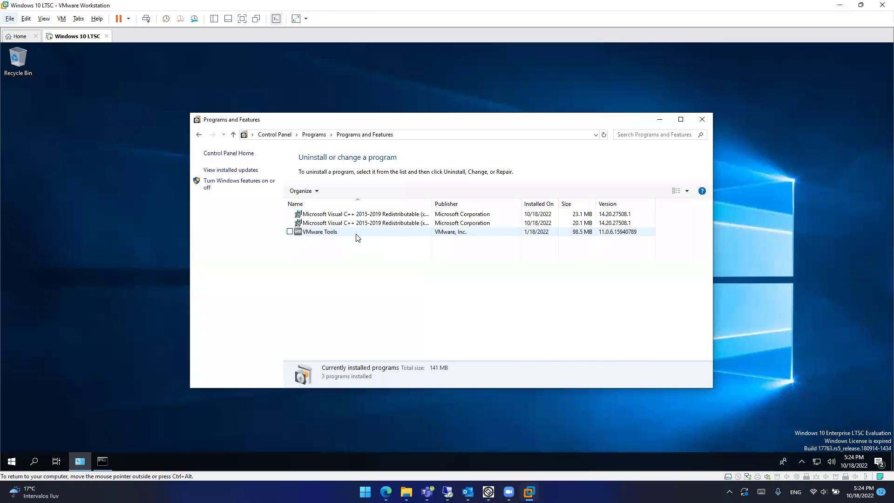
click(693, 123)
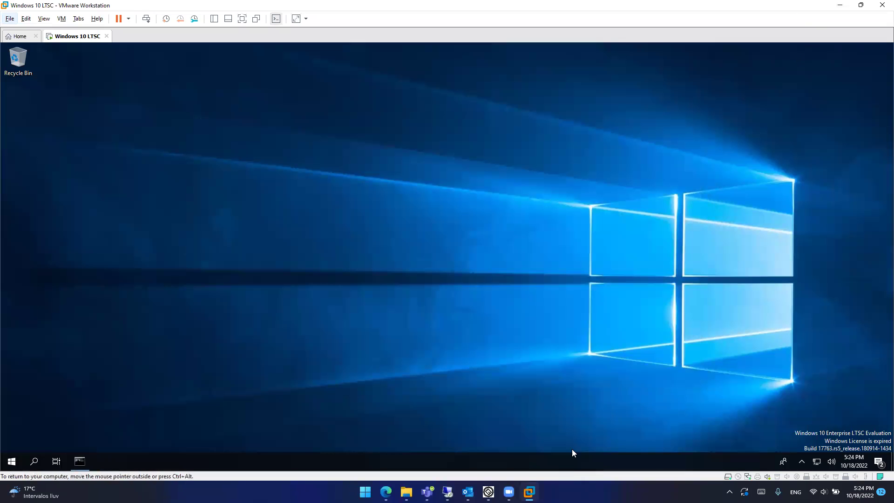
click(412, 456)
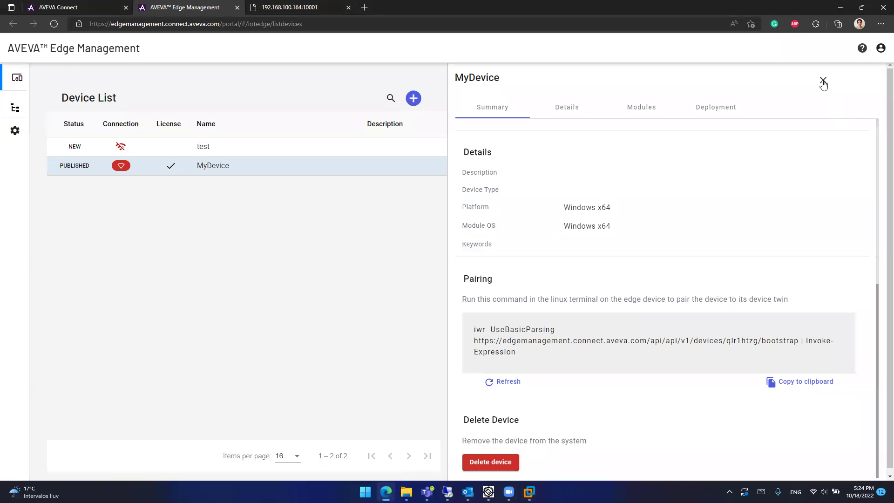
Step: Reopen MyDevice's details and uncheck Disable Device Monitoring
click(823, 80)
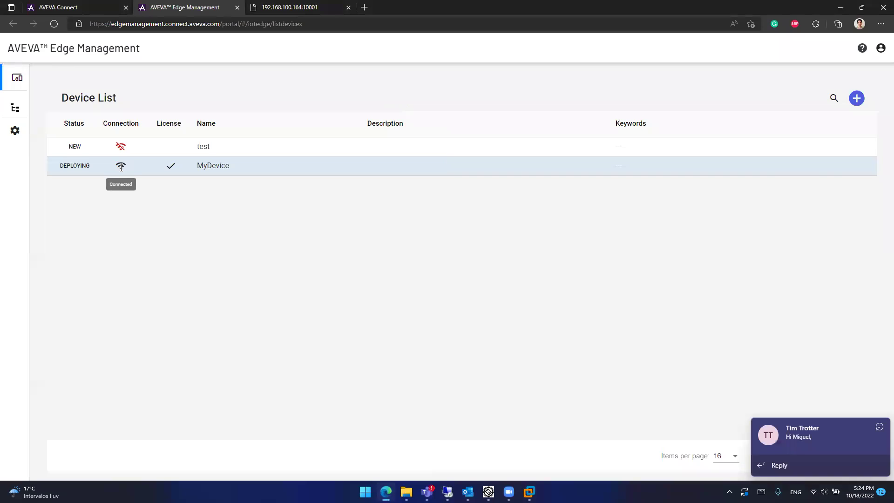
click(879, 427)
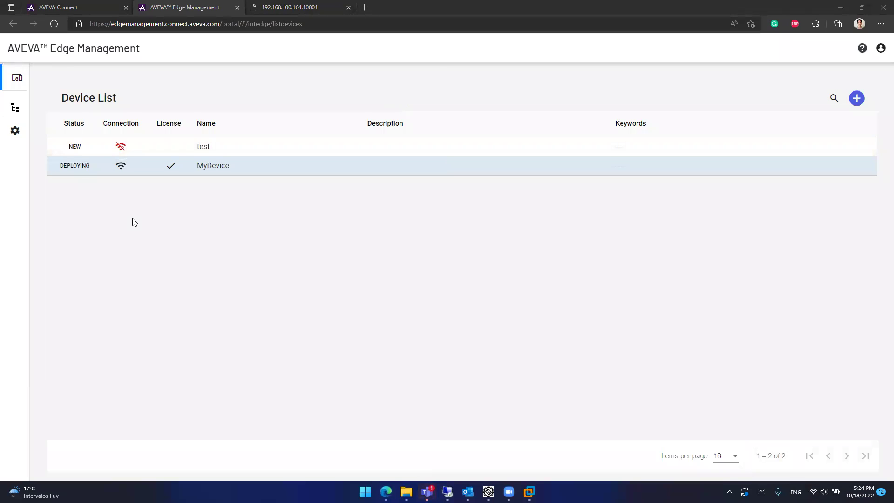
click(124, 168)
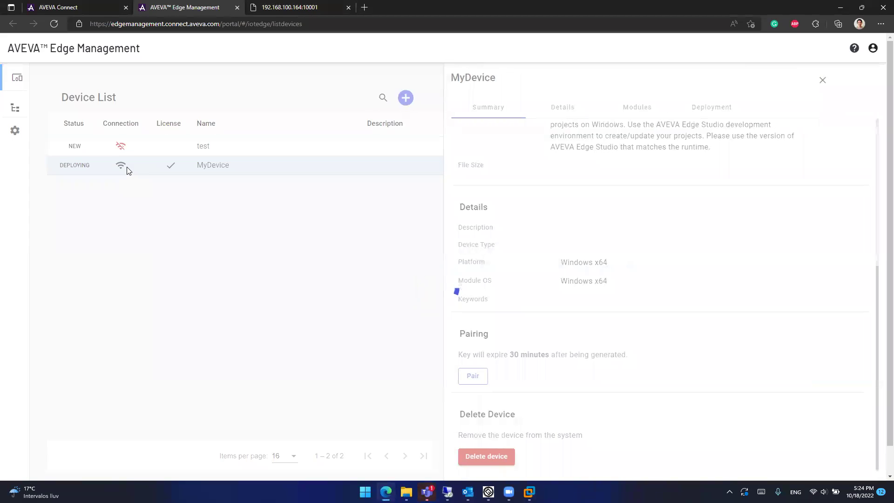
scroll(615, 300, up, 5)
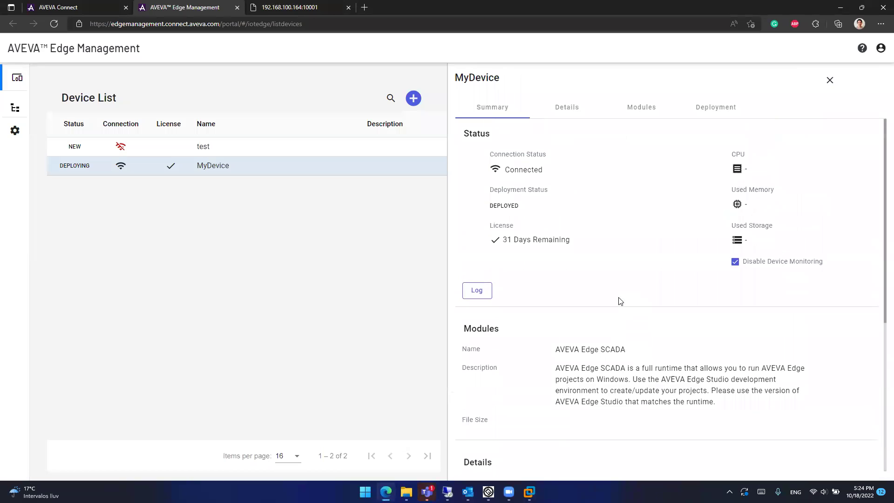
click(734, 261)
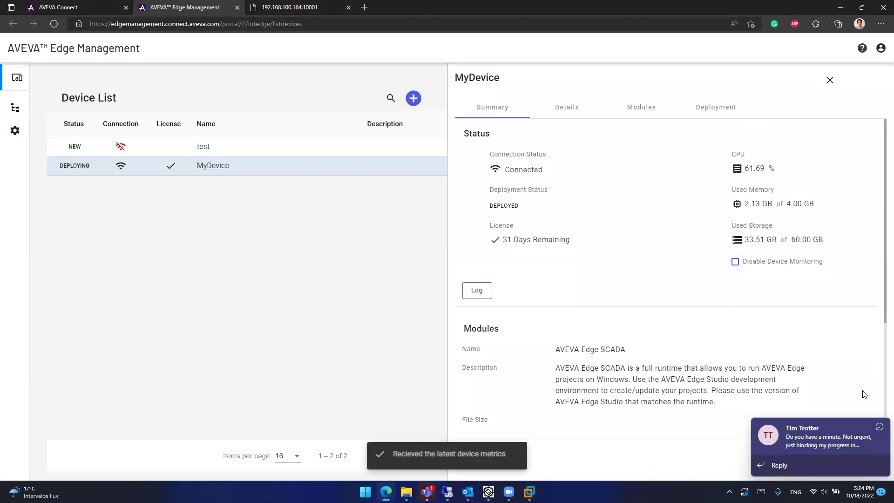
Step: Review the CPU, used memory and used storage figures now reported
click(879, 428)
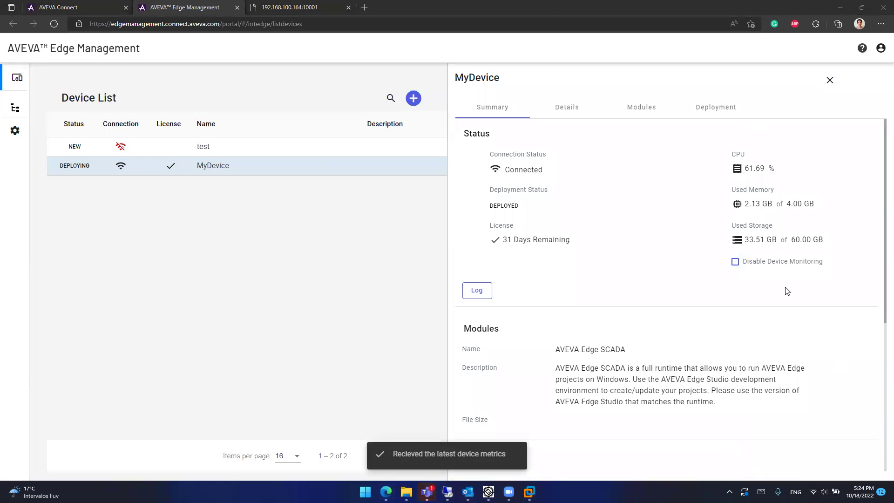
double_click(754, 168)
double_click(753, 203)
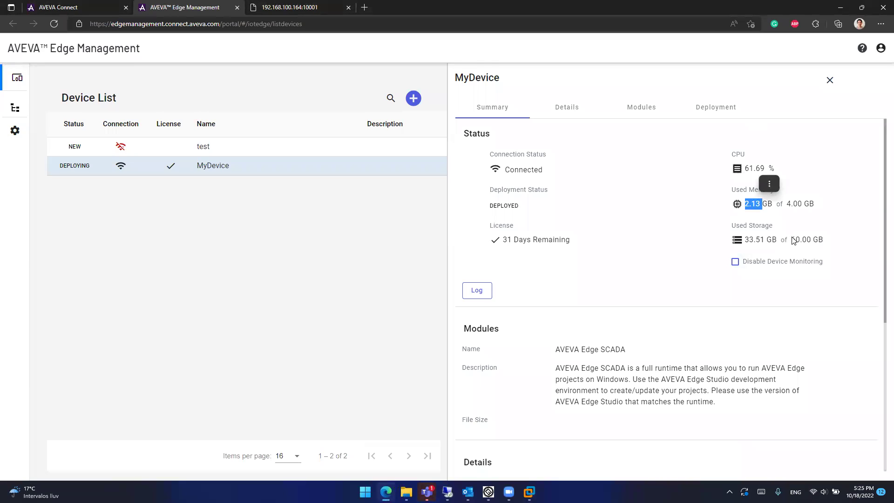
double_click(754, 239)
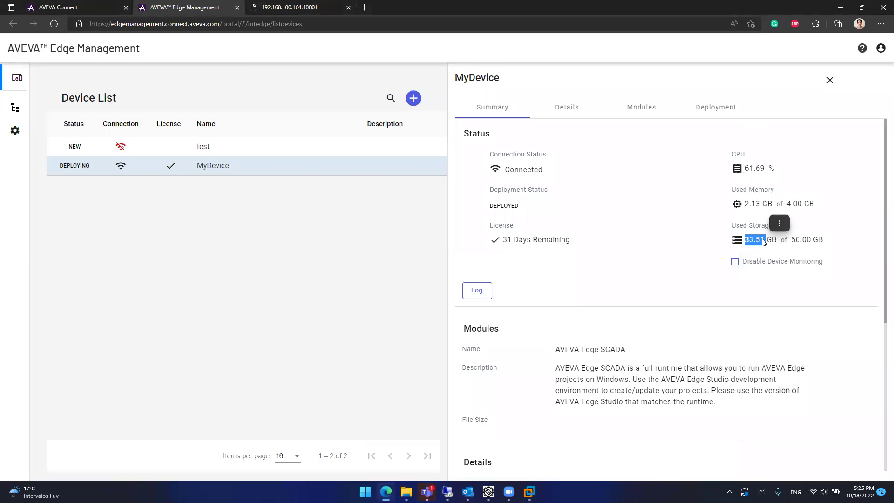
click(757, 161)
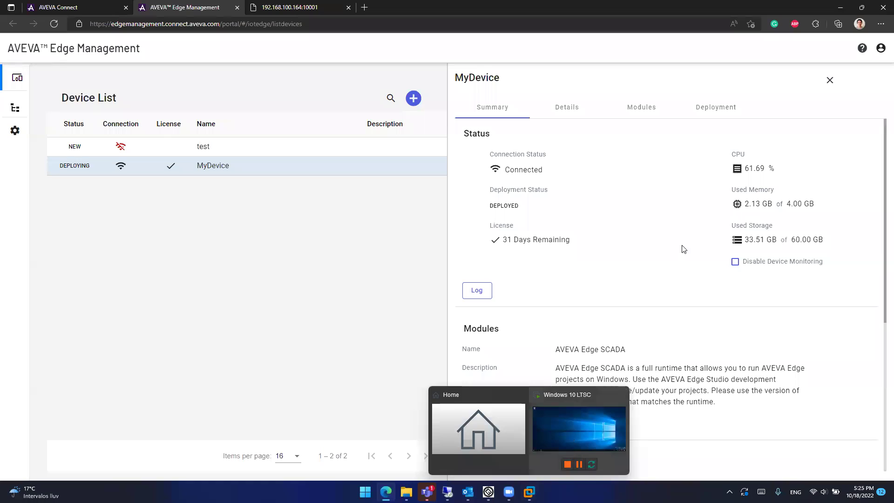
click(482, 295)
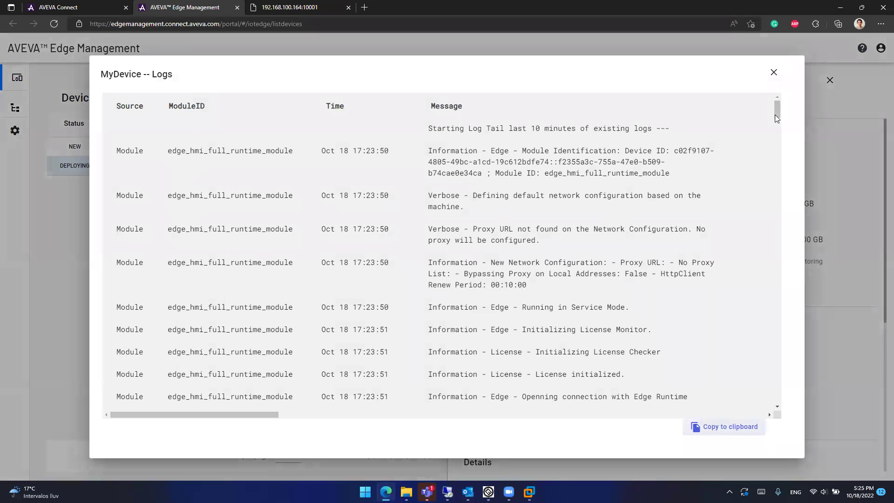
scroll(775, 119, down, 10)
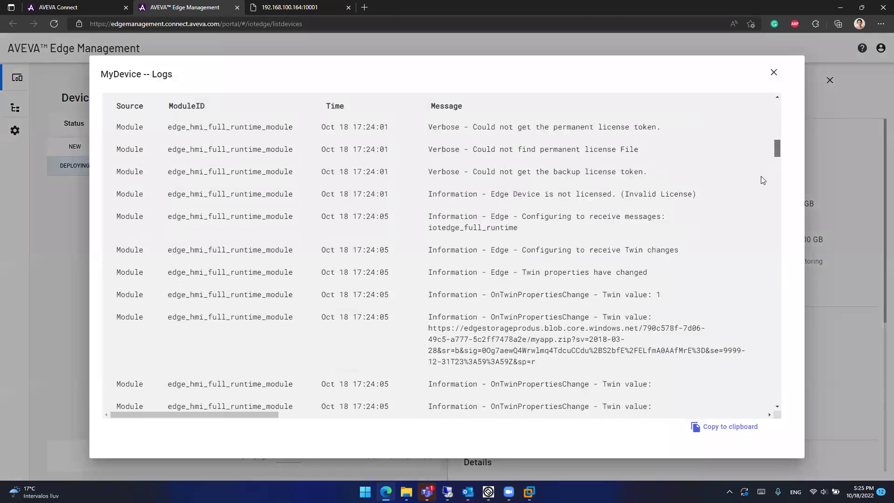
scroll(756, 226, down, 15)
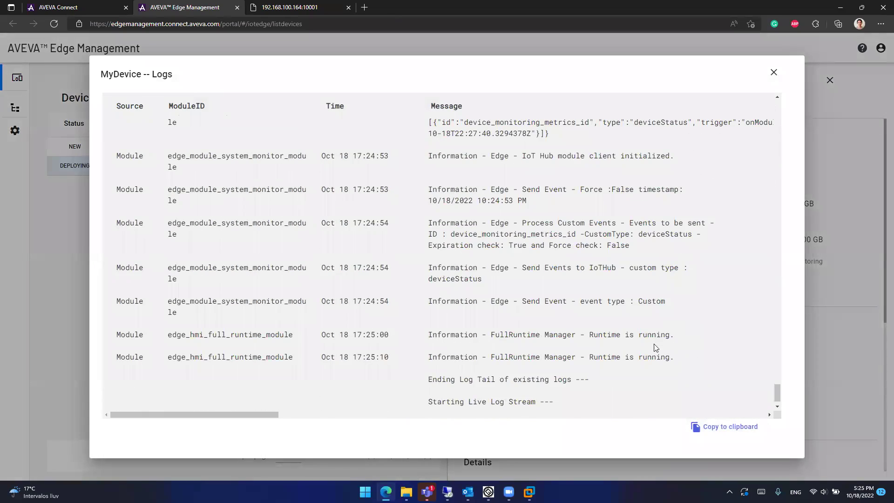
drag(674, 357, 428, 357)
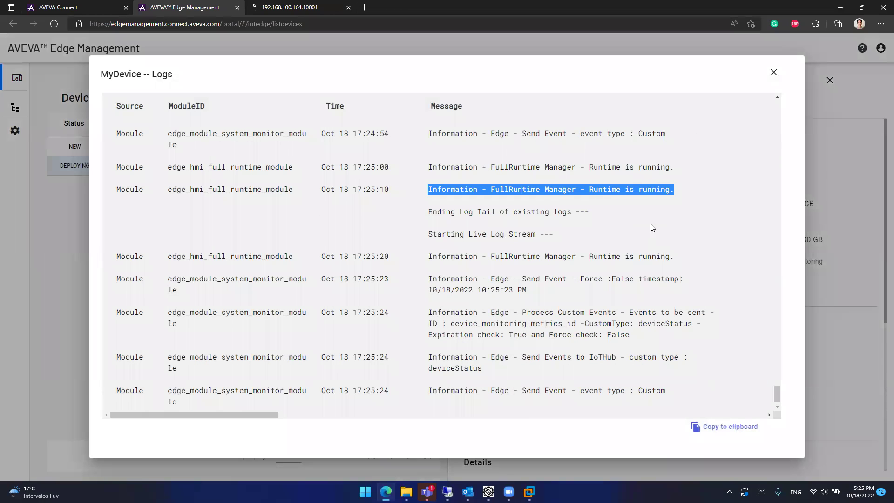
scroll(659, 231, up, 5)
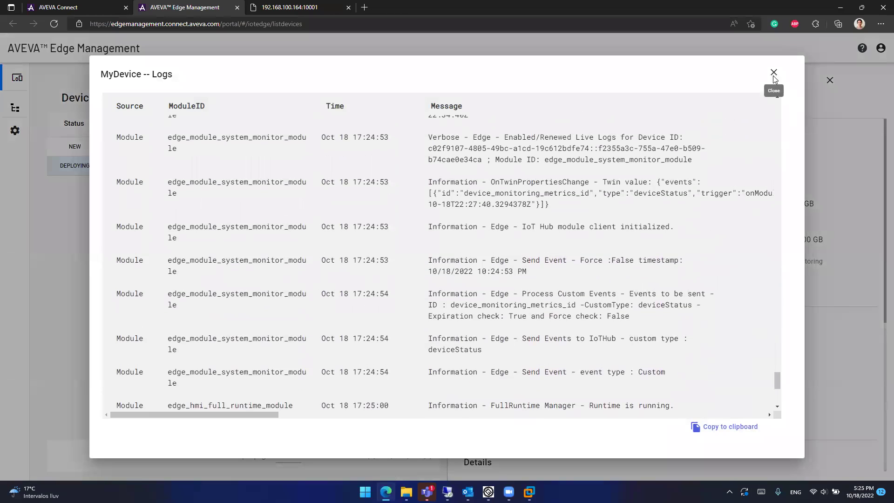
click(773, 72)
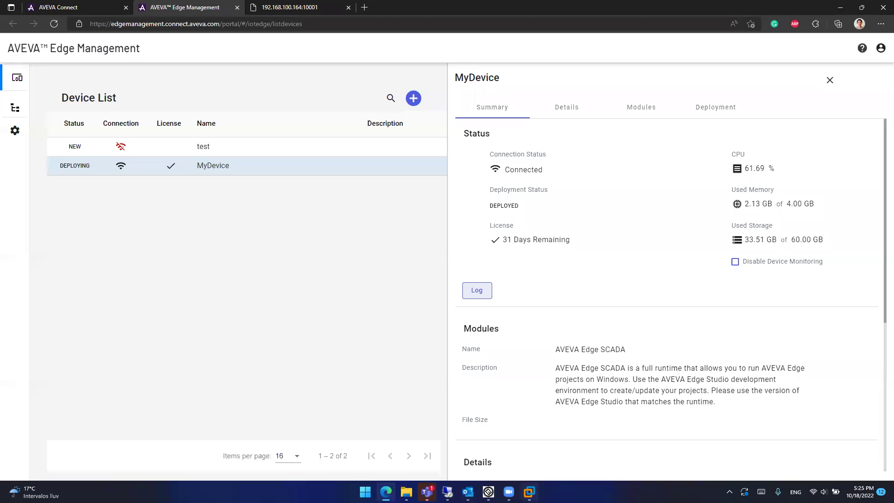
Step: Rerun ipconfig in the Windows 10 LTSC VM and highlight its IPv4 address 192.168.100.164
click(529, 491)
click(562, 425)
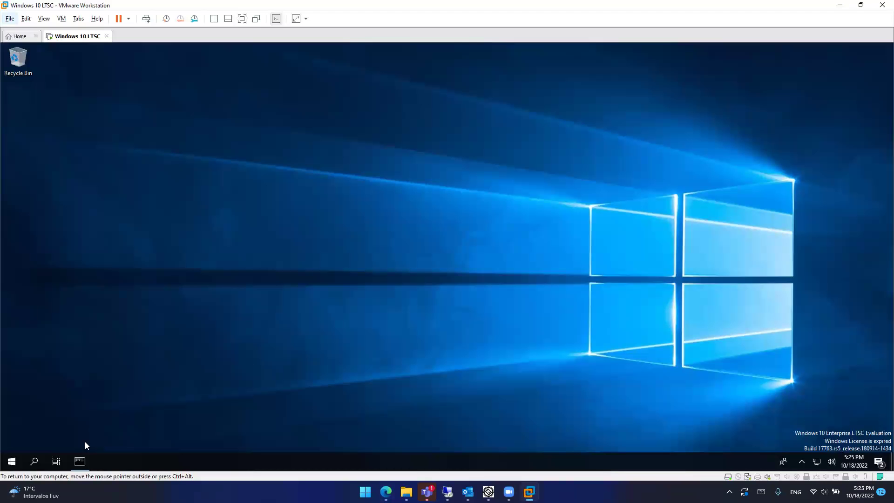
click(80, 461)
key(Up)
key(Return)
drag(407, 248, 352, 252)
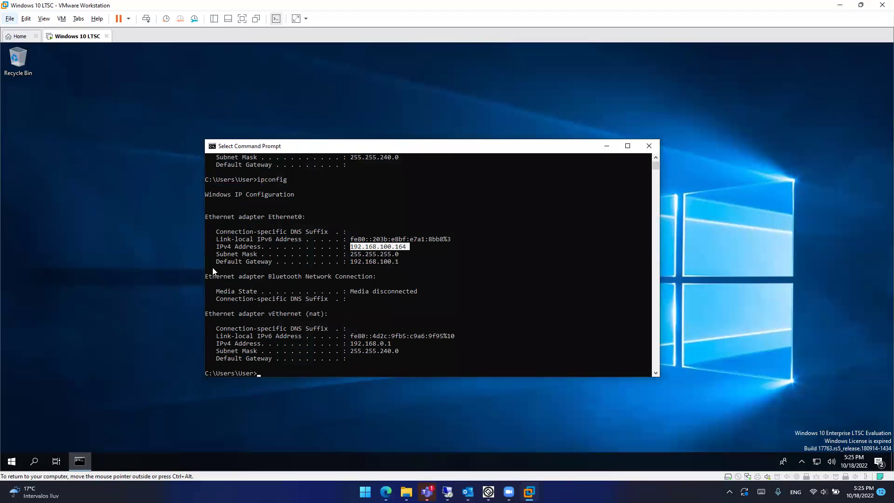
click(841, 7)
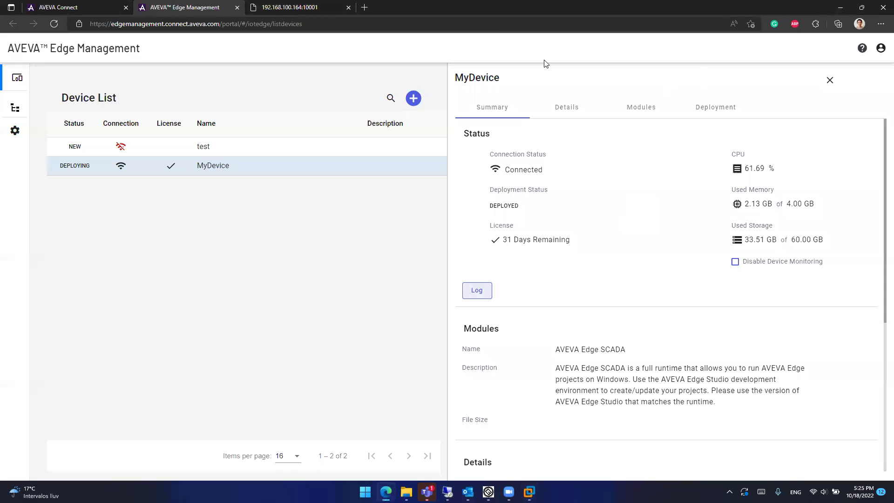
Step: Reload the 192.168.100.164:10001 page in Internet Explorer mode, accept the certificate, and log on as guest
click(305, 7)
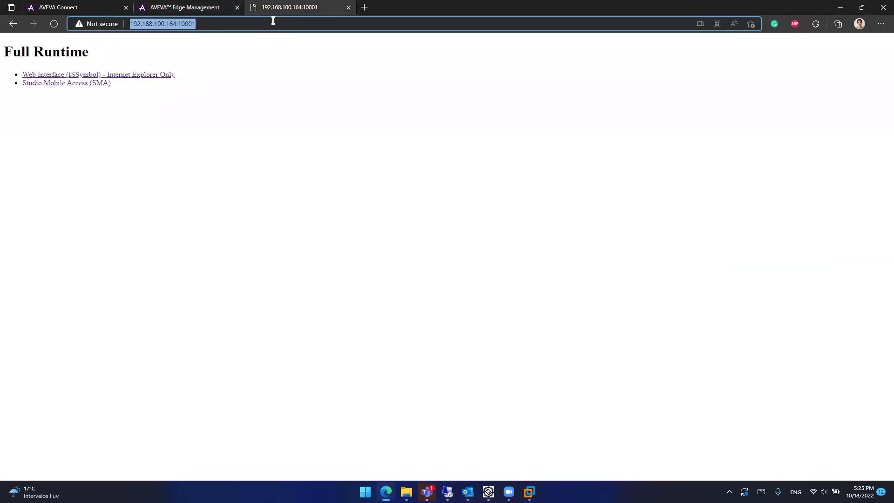
key(Return)
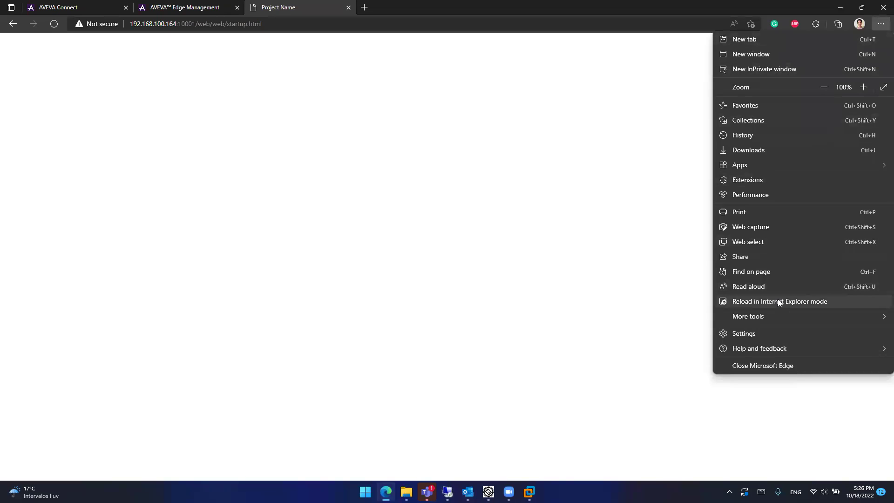
click(778, 302)
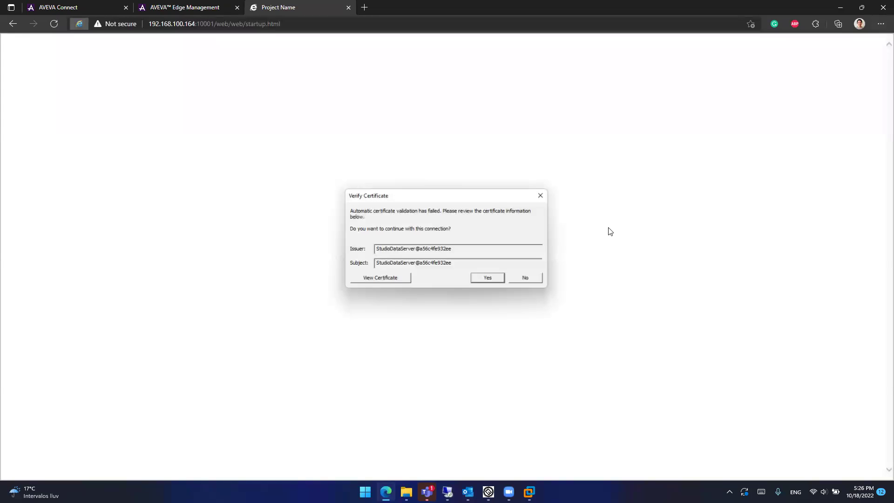
click(487, 278)
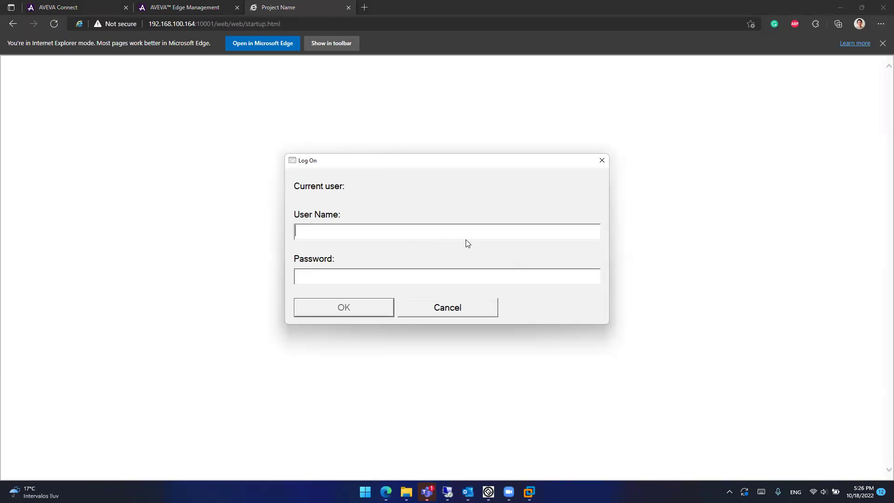
text(guest)
key(Return)
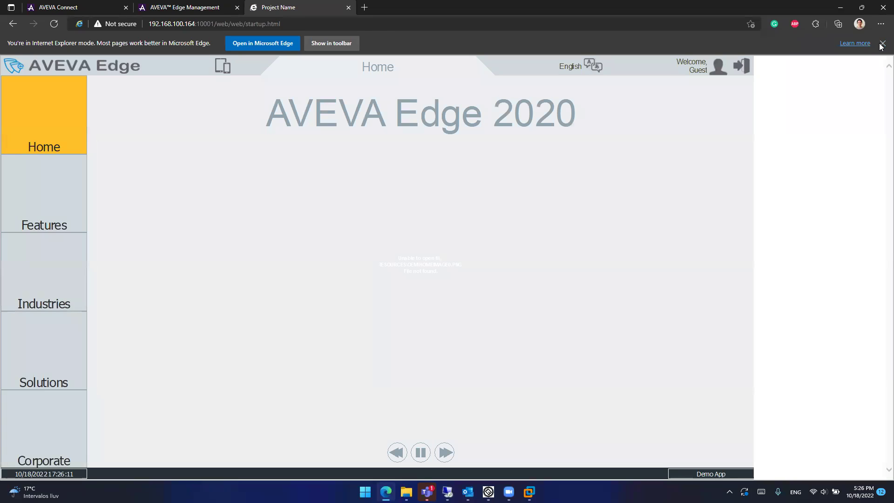
Step: Dismiss the Internet Explorer mode notice and open the Industries Machinery page
click(881, 44)
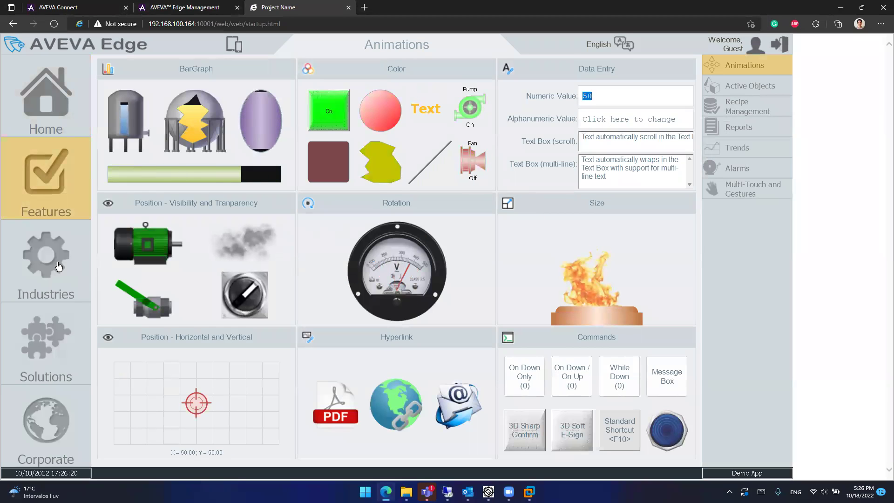
click(56, 266)
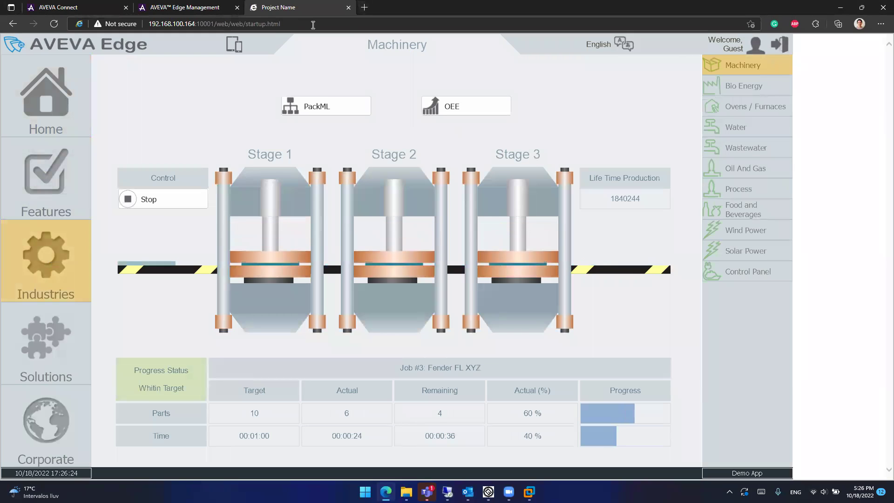
drag(280, 23, 218, 27)
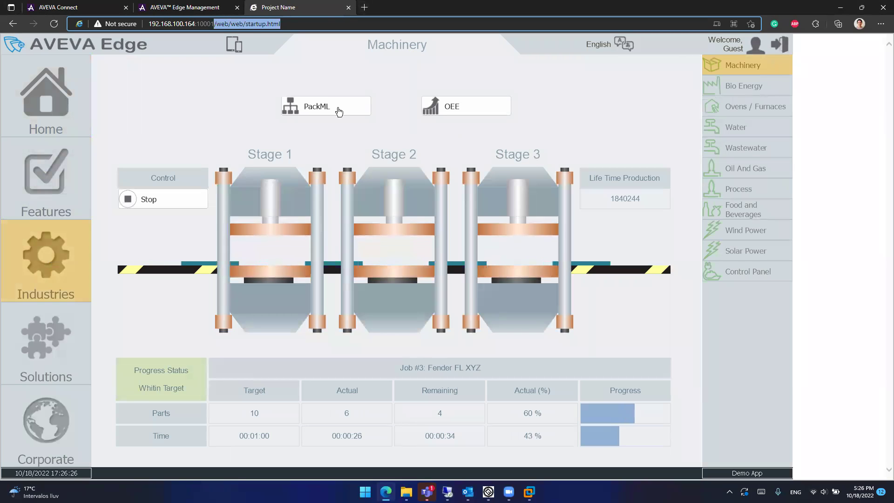
Step: Load the runtime root page, log on to Studio Mobile Access as user, and open Features > Industries Machinery
key(BackSpace)
key(Return)
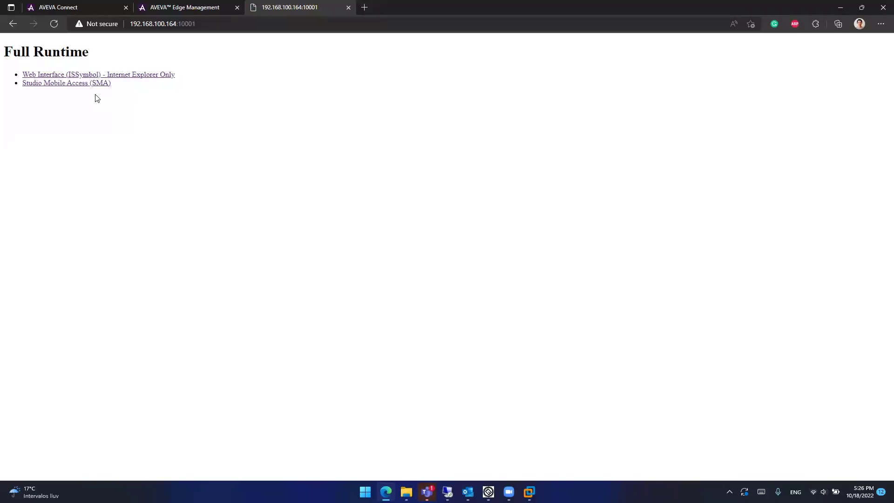
click(90, 84)
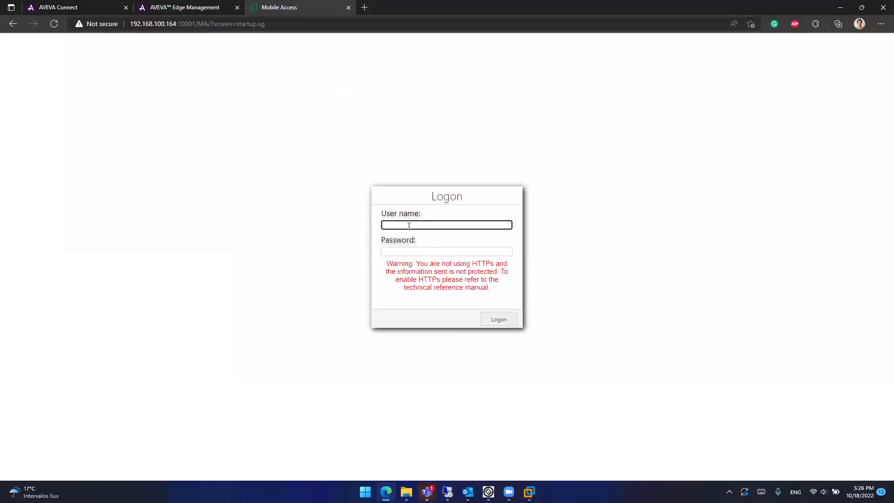
text(user)
key(Return)
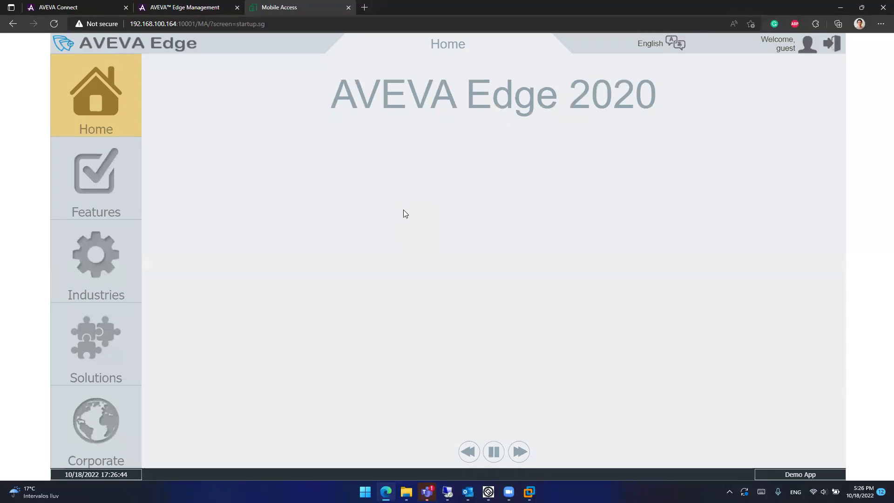
click(114, 187)
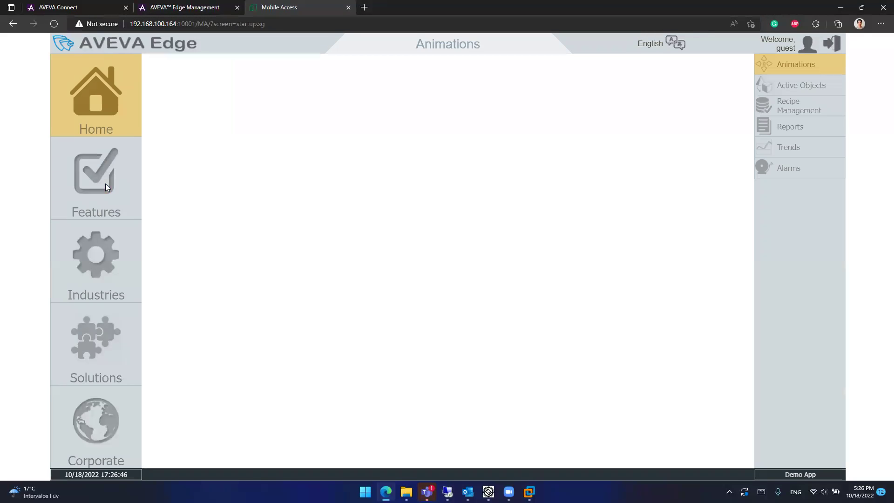
click(104, 255)
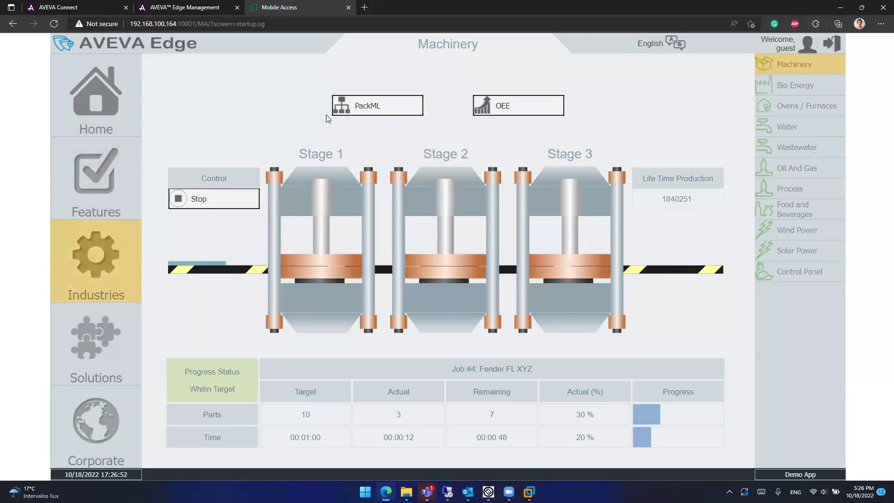
Step: Close the VM's Command Prompt and review the installed programs in Control Panel, then close it
mouse_move(529, 492)
click(561, 425)
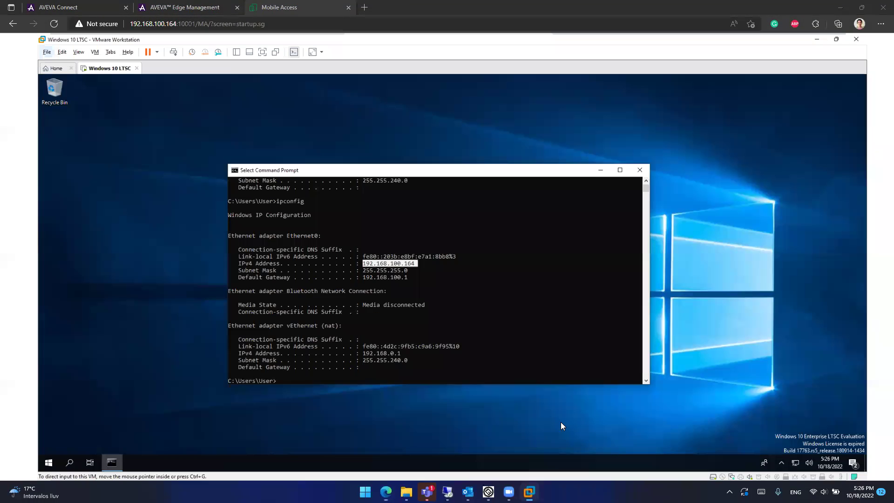
click(653, 144)
key(super)
text(control)
key(Return)
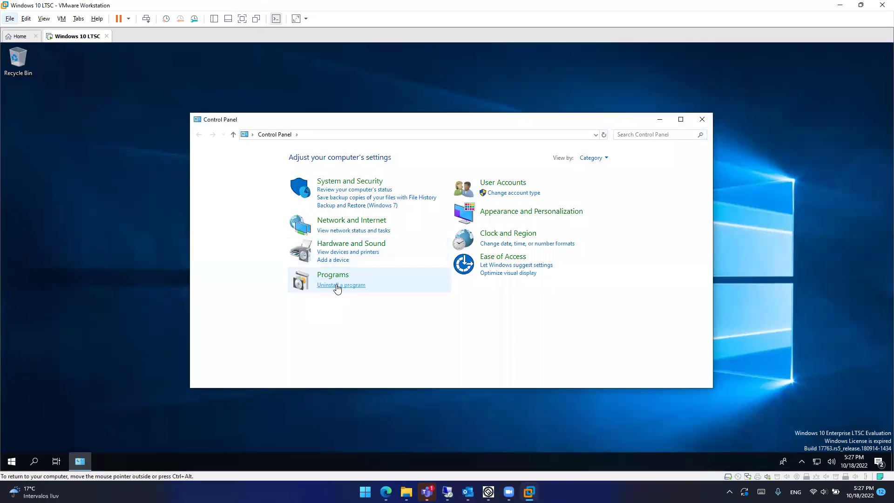
click(342, 286)
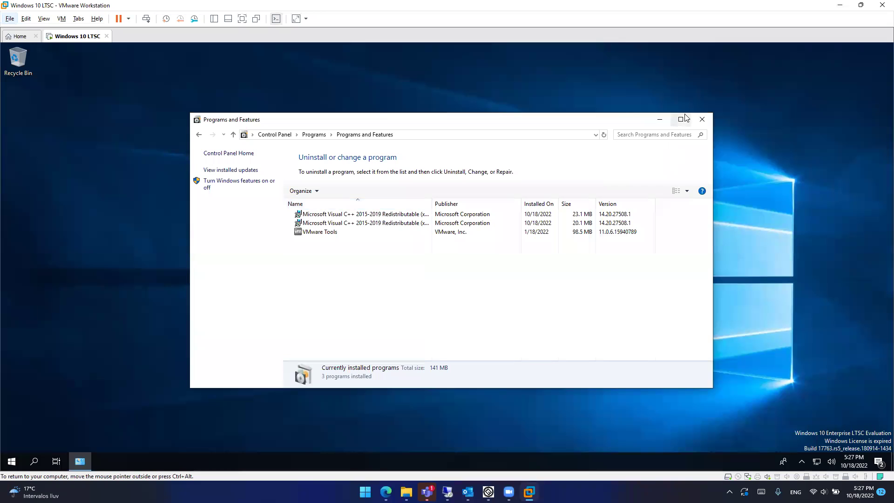
click(701, 119)
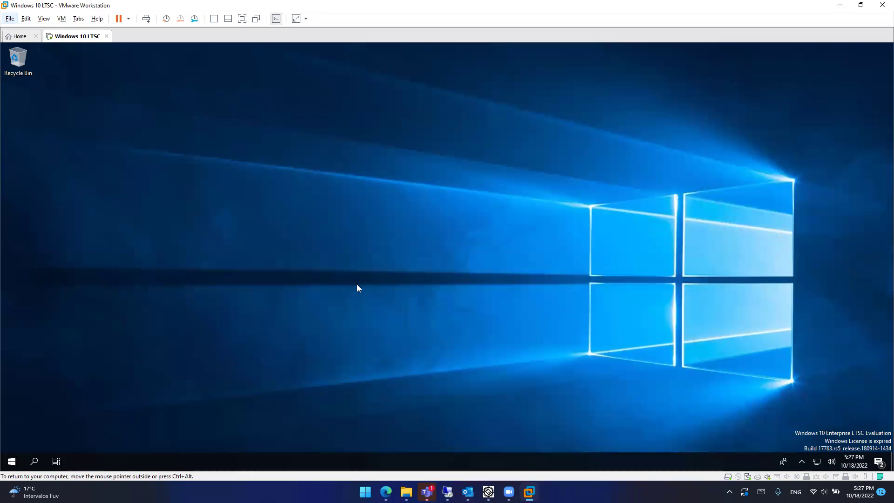
Step: Review the VM's Task Manager Details, checking CExecSvc.exe and dockerd.exe, then close Task Manager
right_click(224, 460)
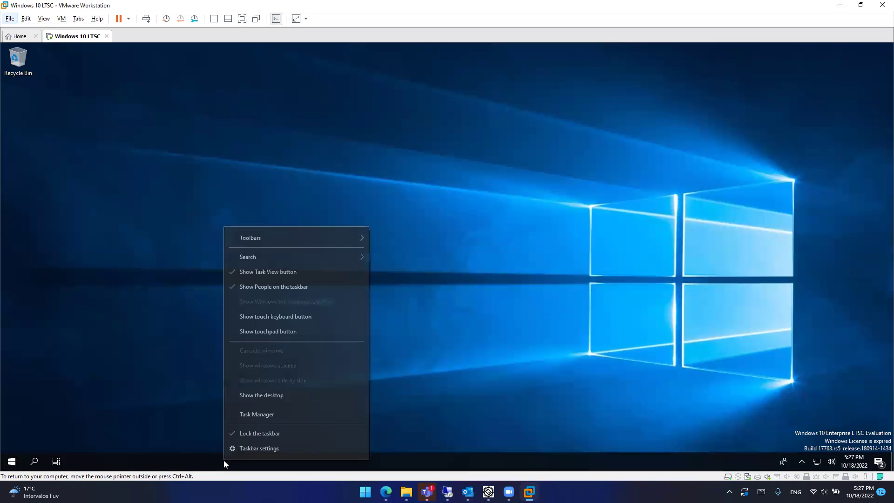
click(270, 415)
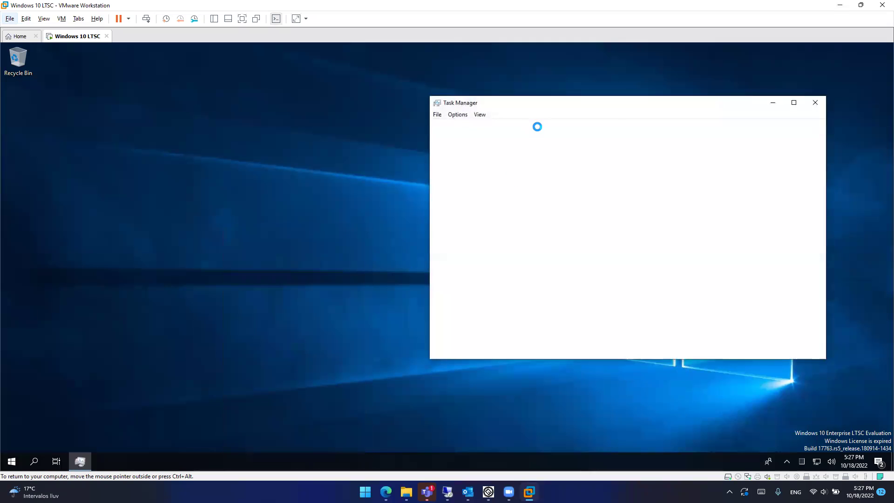
click(584, 126)
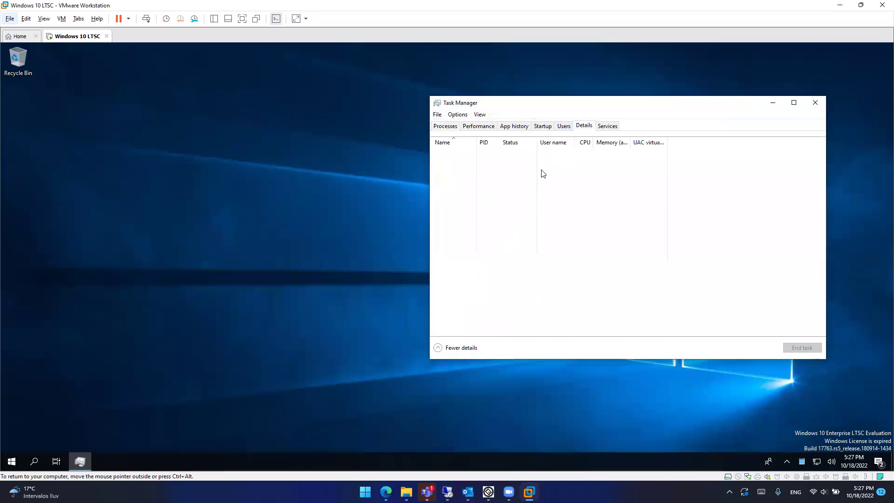
click(488, 200)
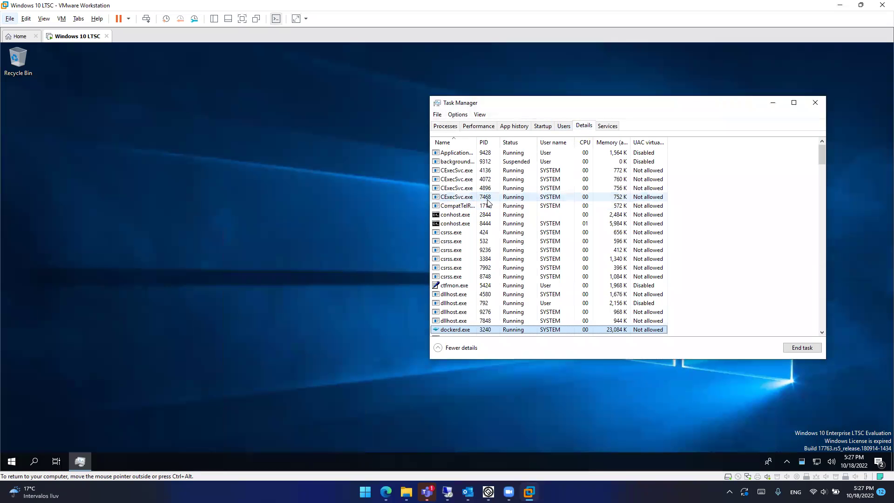
scroll(470, 210, down, 4)
click(460, 207)
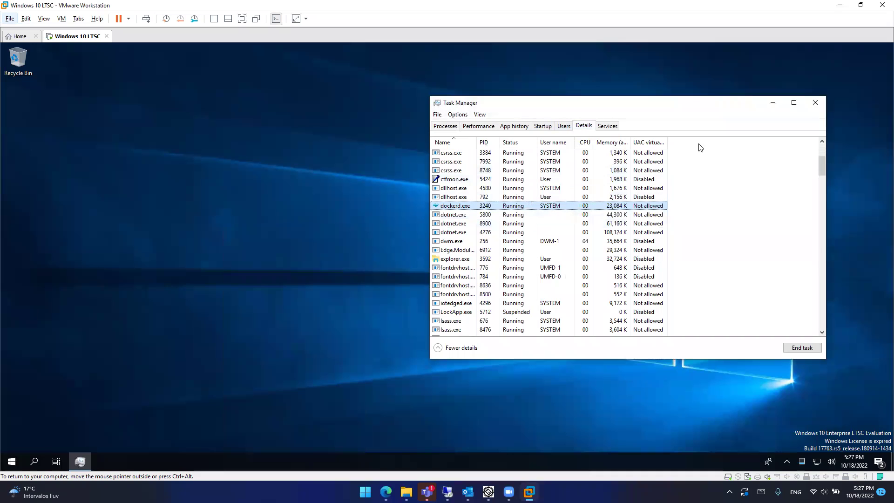
click(816, 104)
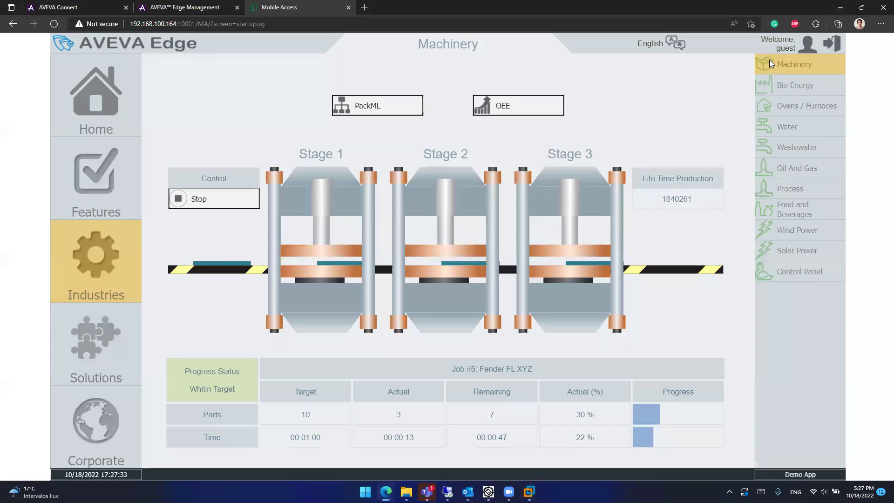
Step: View MyDevice's AVEVA Edge SCADA module settings, then its Deployment tab showing 31 days remaining
click(840, 6)
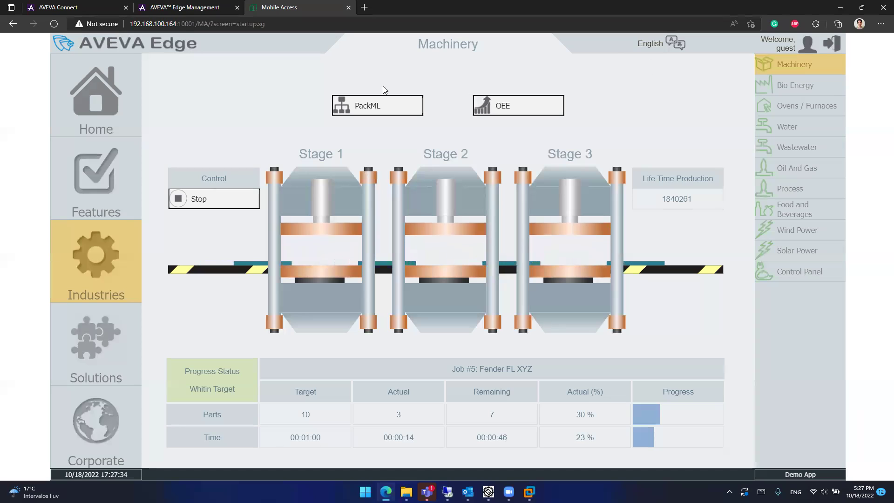
click(184, 8)
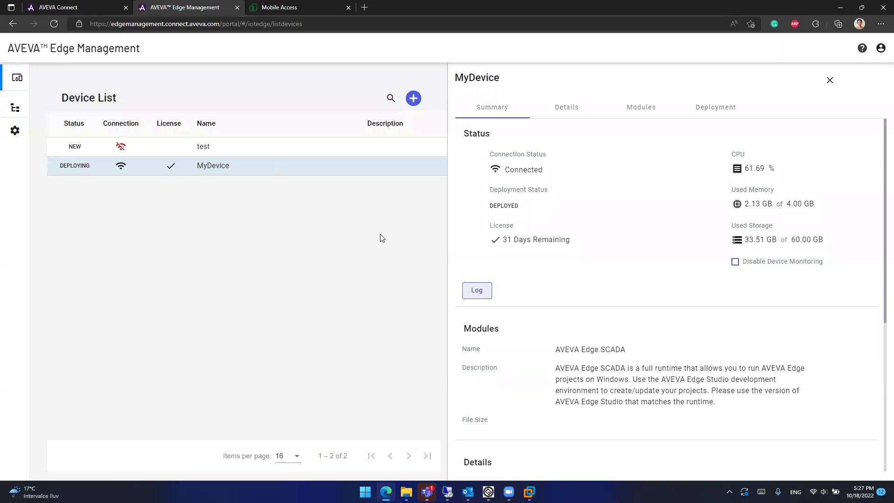
scroll(715, 260, down, 5)
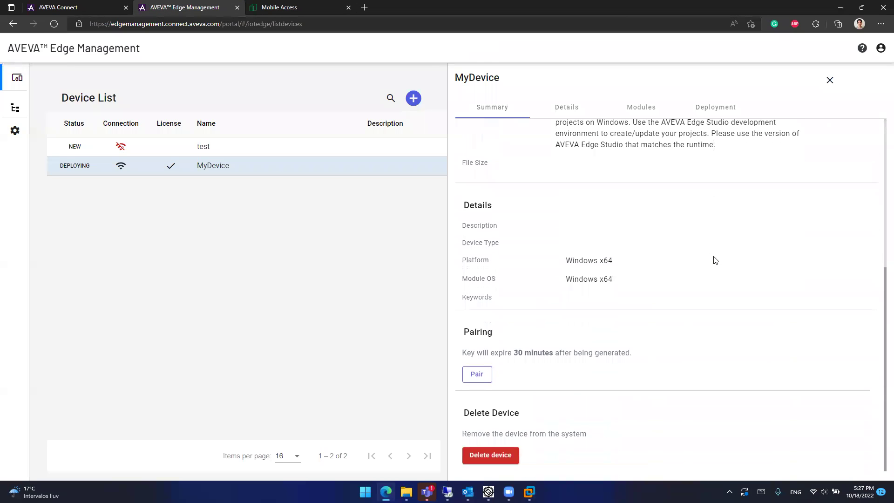
scroll(715, 260, up, 5)
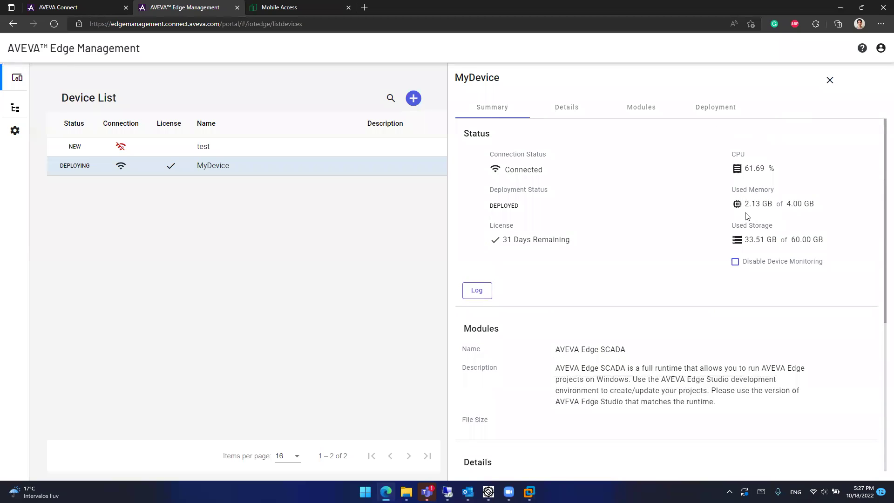
click(651, 106)
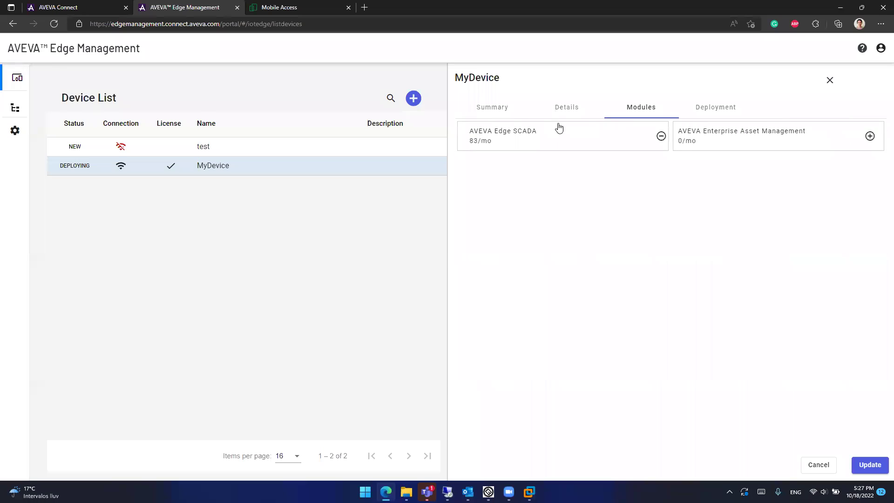
click(558, 124)
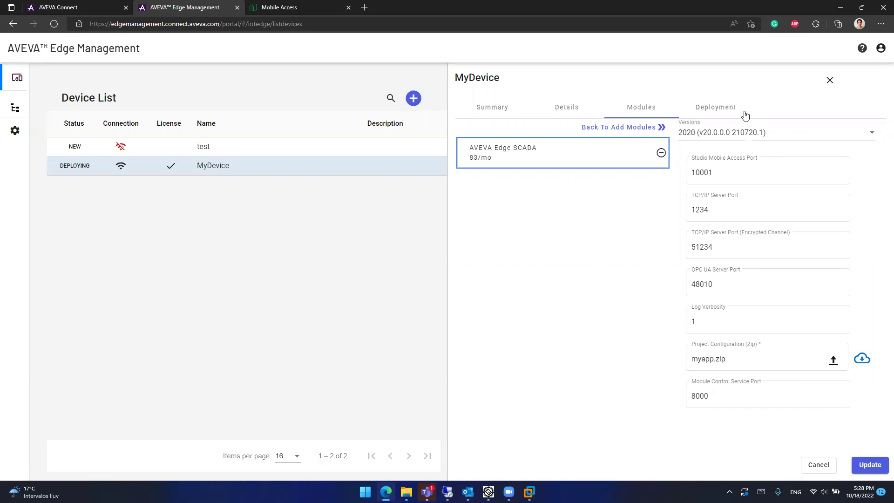
click(712, 107)
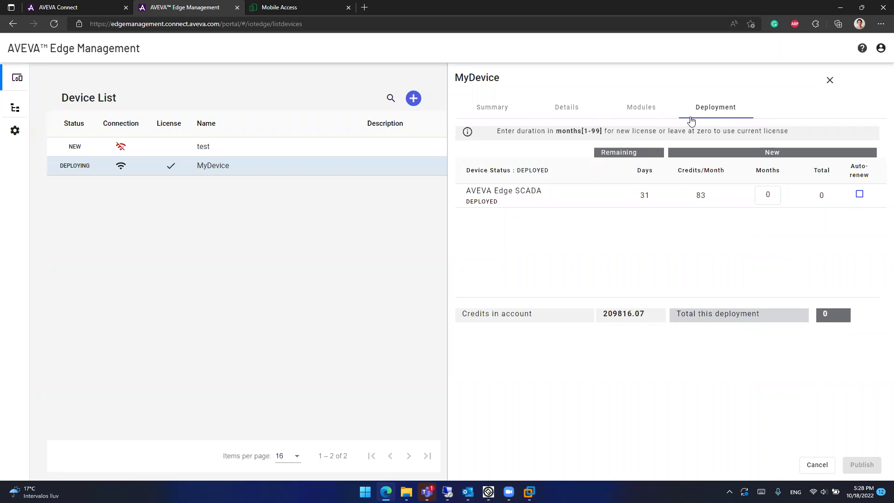
Step: From MyDevice's Summary, delete the device, confirming and acknowledging the deletion
click(626, 109)
click(565, 110)
click(487, 115)
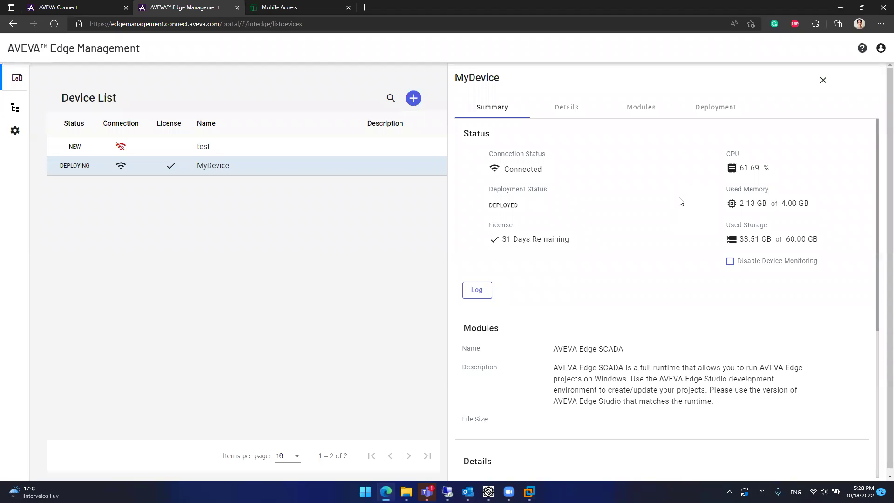
scroll(675, 198, down, 5)
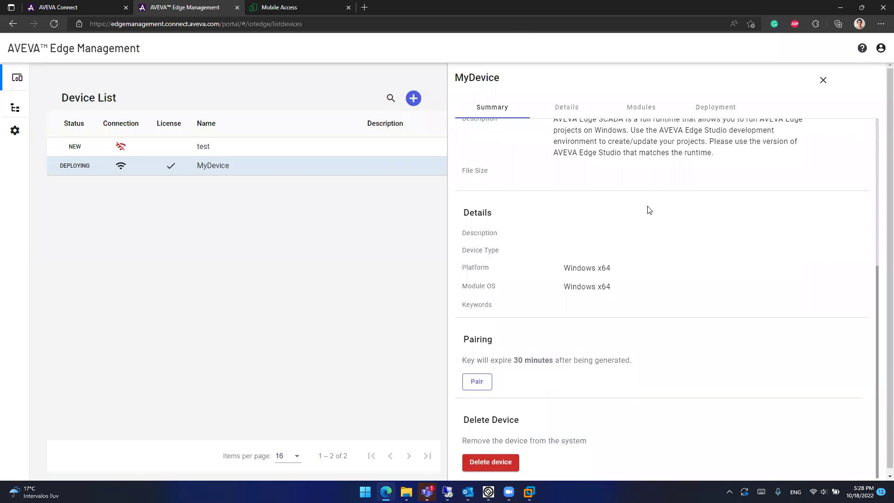
click(490, 463)
click(549, 283)
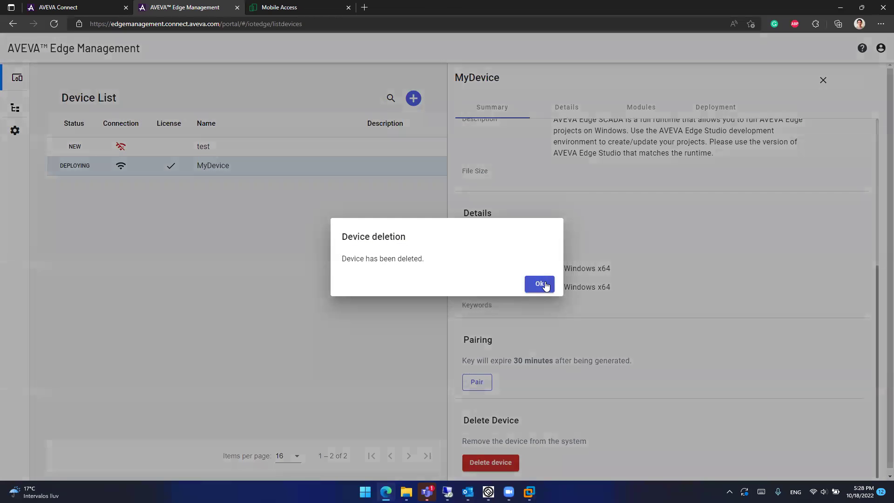
click(542, 284)
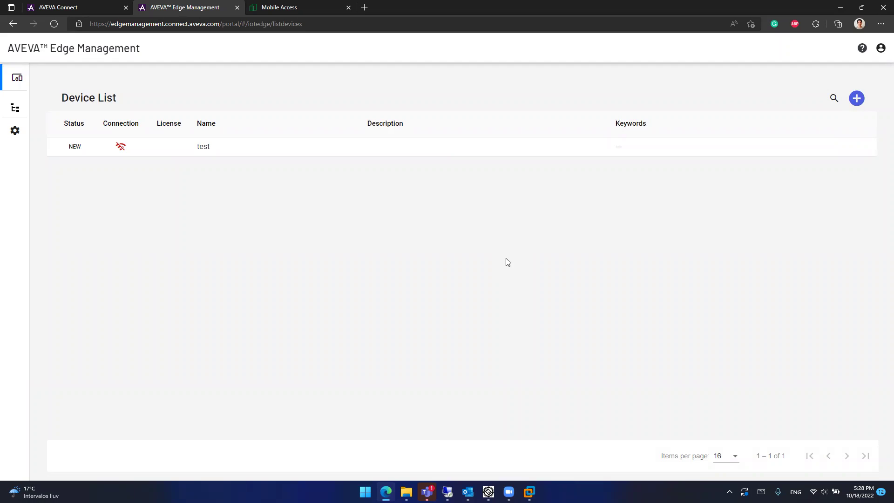
Step: Bring the host browser forward and compare the Edge Management device list with the Mobile Access client
mouse_move(531, 484)
click(579, 415)
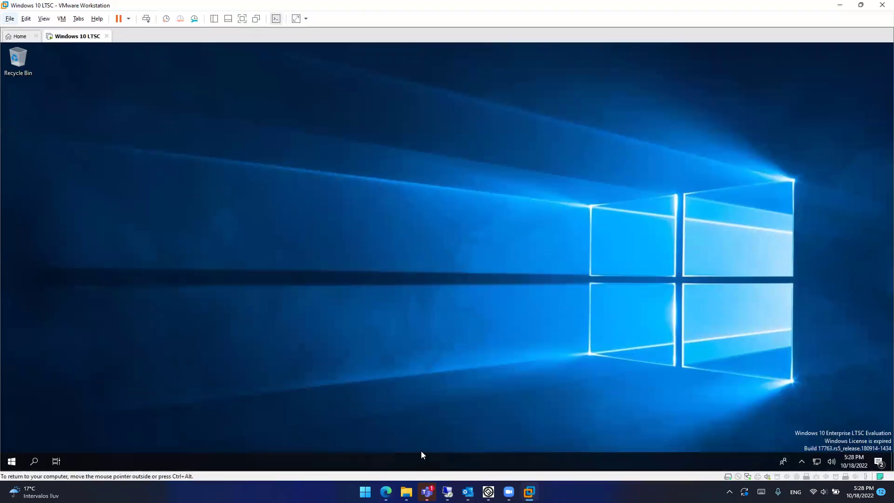
mouse_move(386, 492)
click(383, 440)
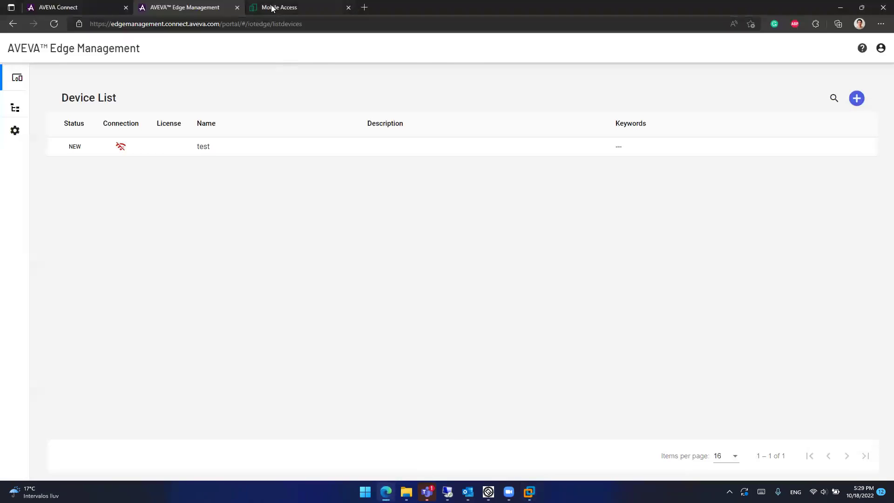
click(279, 7)
click(216, 8)
click(295, 8)
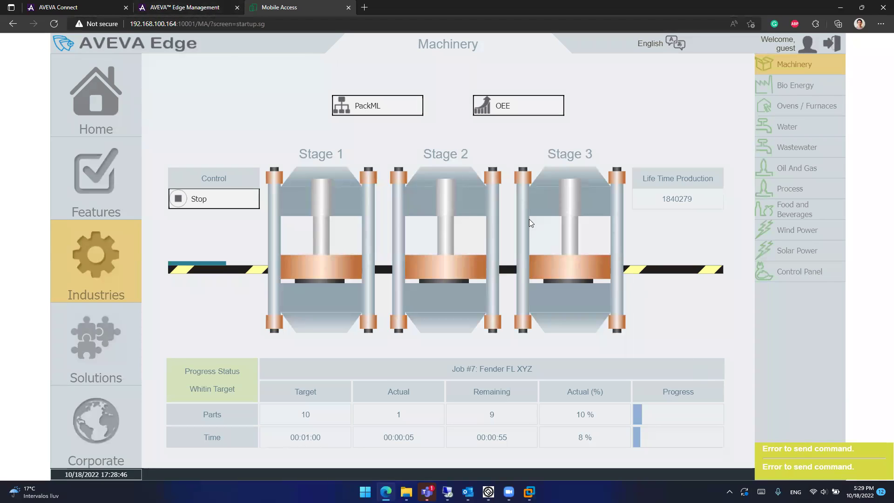
click(192, 7)
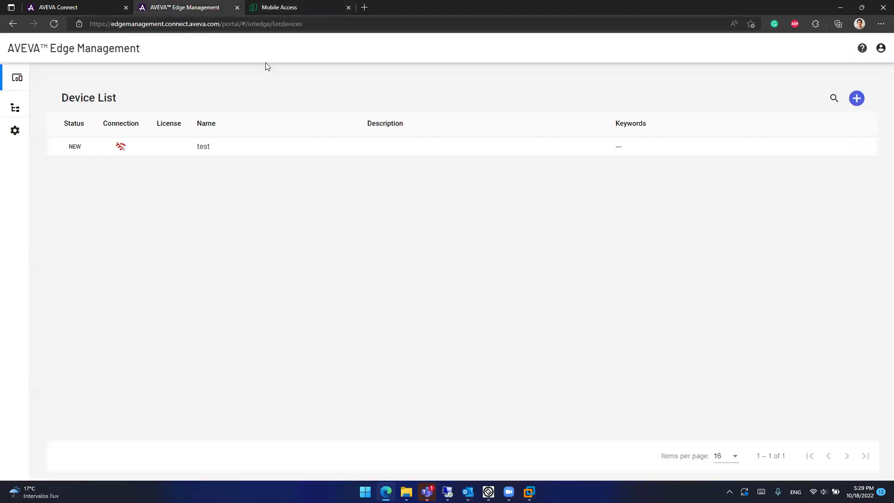
click(285, 7)
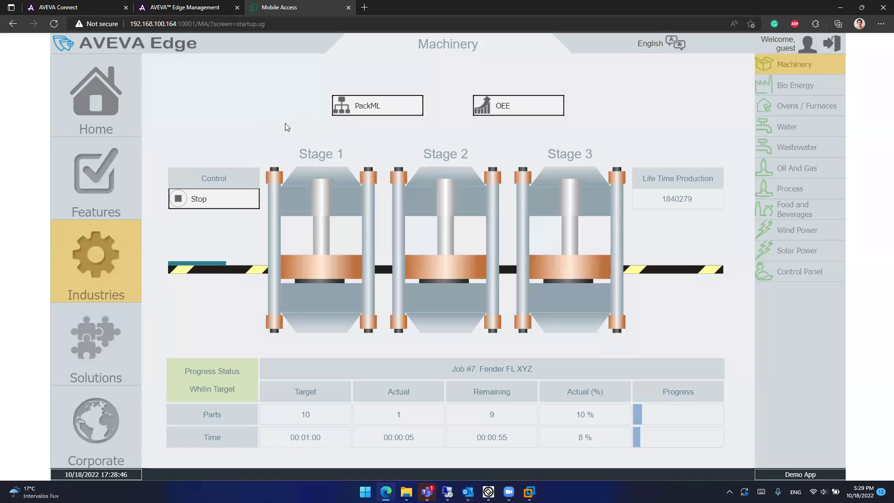
Step: Reload the Machinery web client page and confirm 192.168.100.164 refuses the connection
click(255, 29)
key(Return)
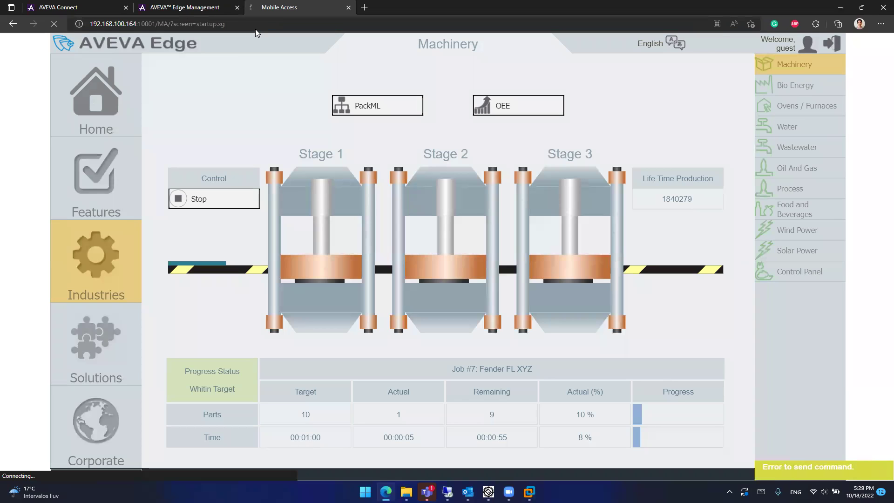
key(F5)
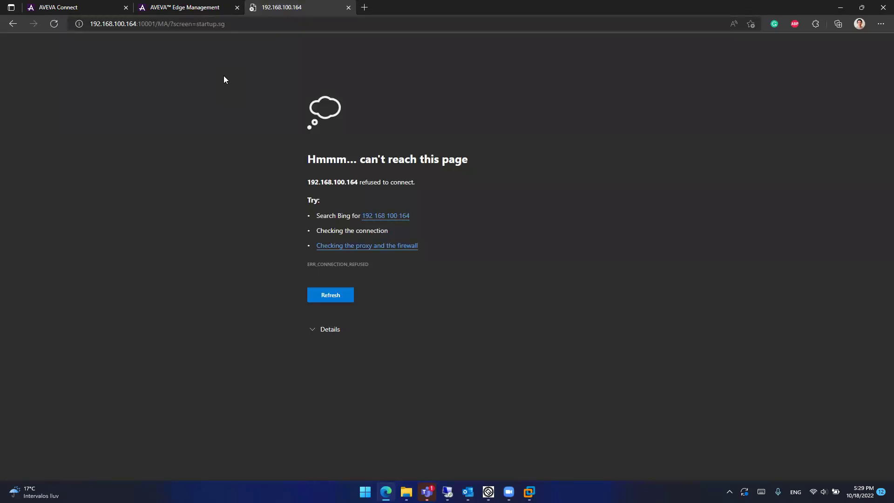
click(205, 9)
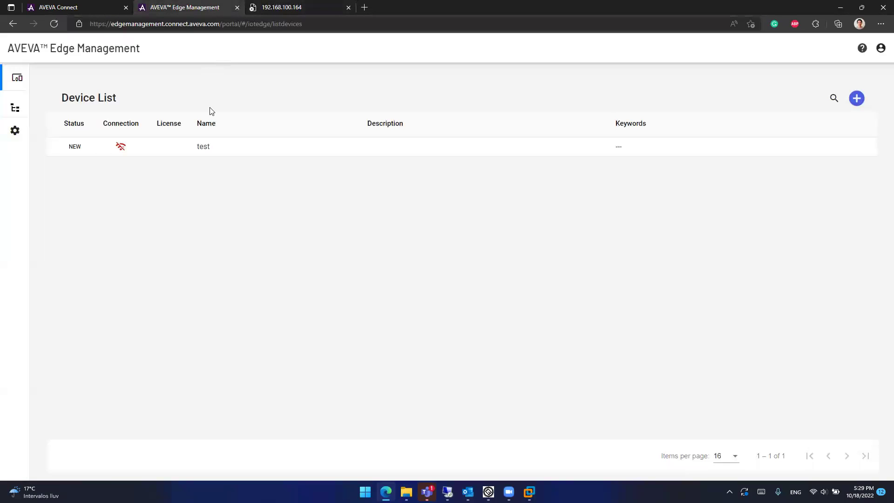